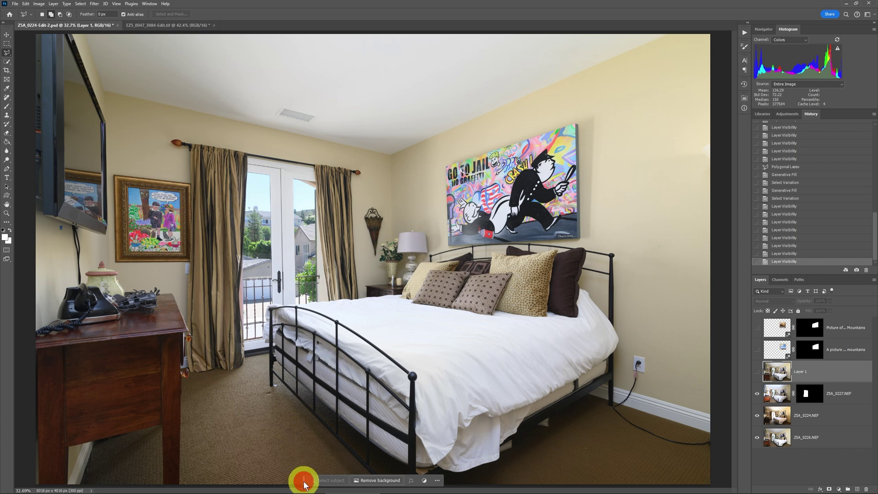
- Move the Contextual Task Bar onto the image, then show Layer 1 and make it the active layer
{"action": "left_click_drag", "start_coordinate": [304, 484], "coordinate": [283, 343]}
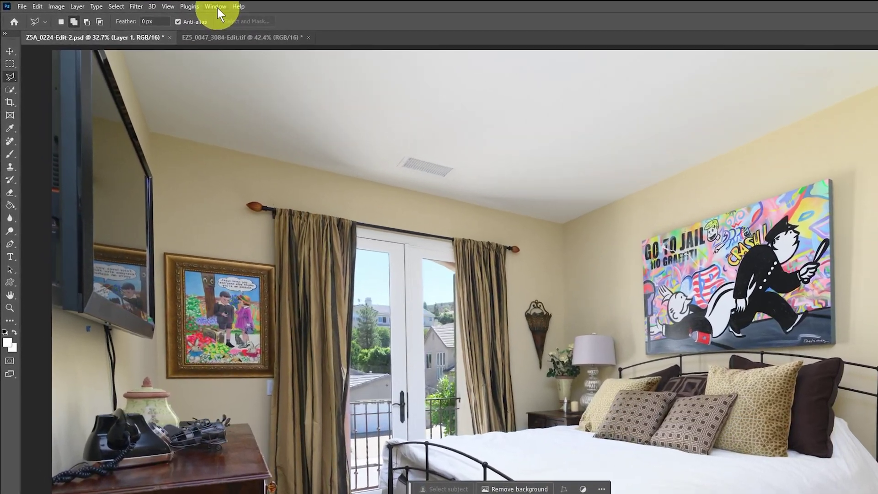
{"action": "left_click", "coordinate": [218, 7]}
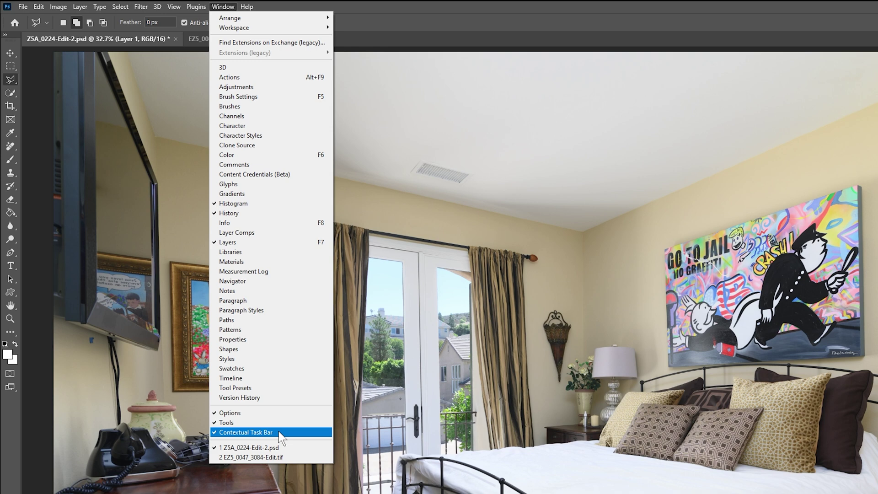
{"action": "left_click", "coordinate": [568, 9]}
{"action": "left_click", "coordinate": [554, 11]}
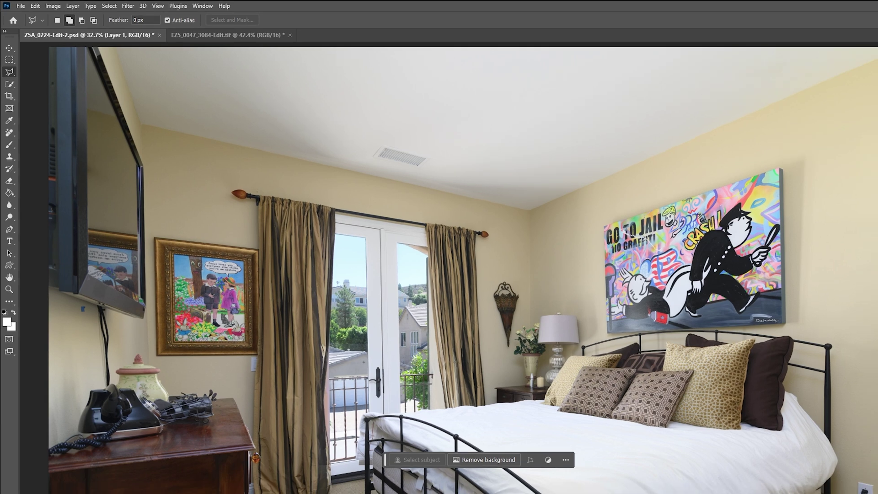
{"action": "left_click", "coordinate": [756, 372]}
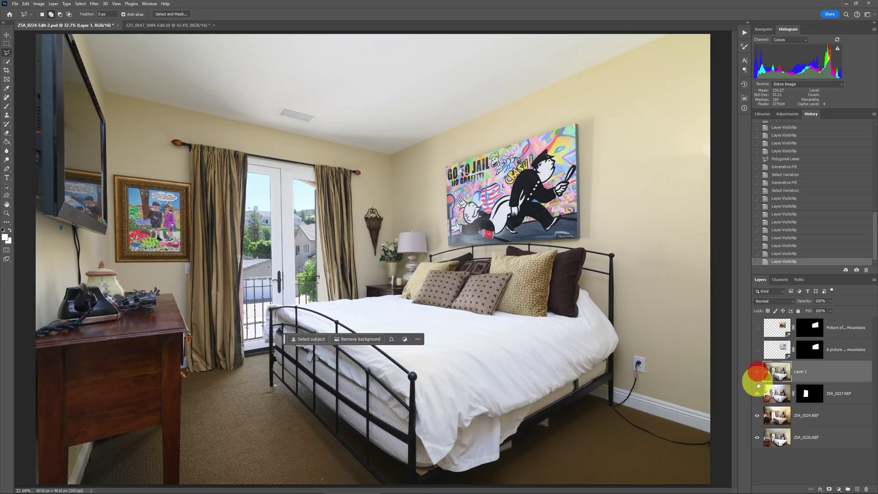
{"action": "left_click", "coordinate": [777, 373]}
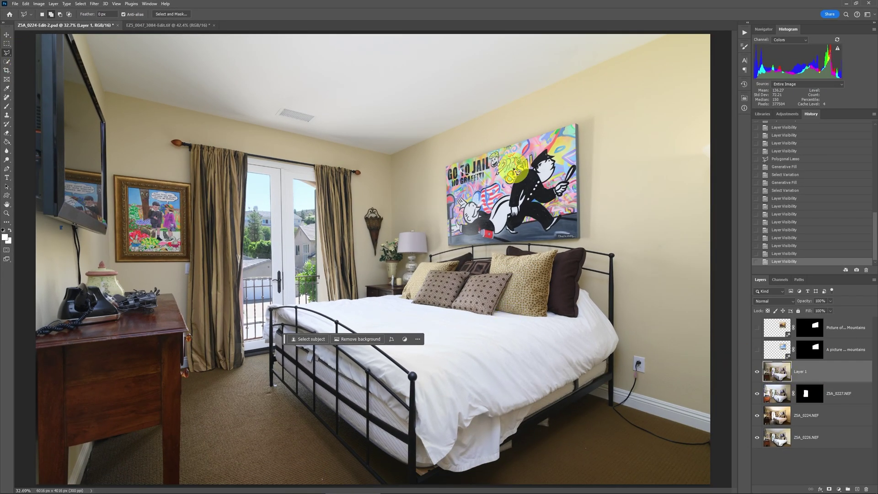
- Begin a Polygonal Lasso outline around the graffiti painting above the bed
{"action": "left_click", "coordinate": [439, 162]}
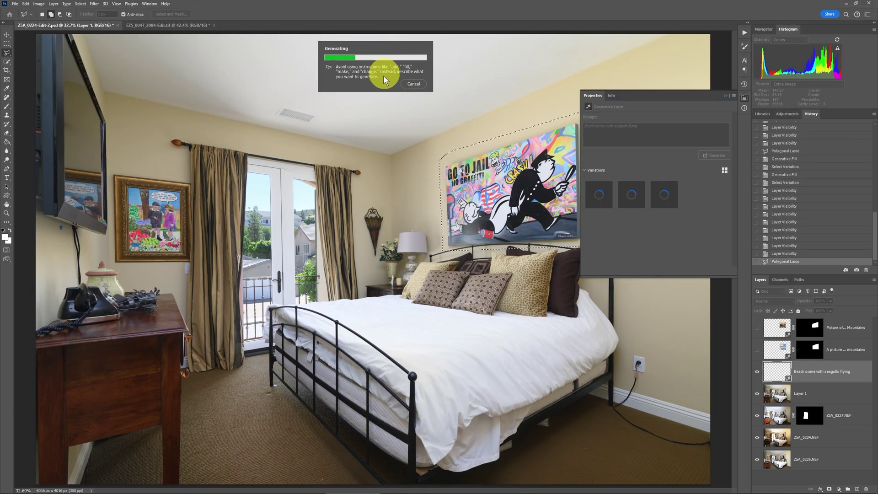
- Zoom in on the painting, compare the generated variations, and keep the large seagull-over-sea one
{"action": "left_click", "coordinate": [546, 192]}
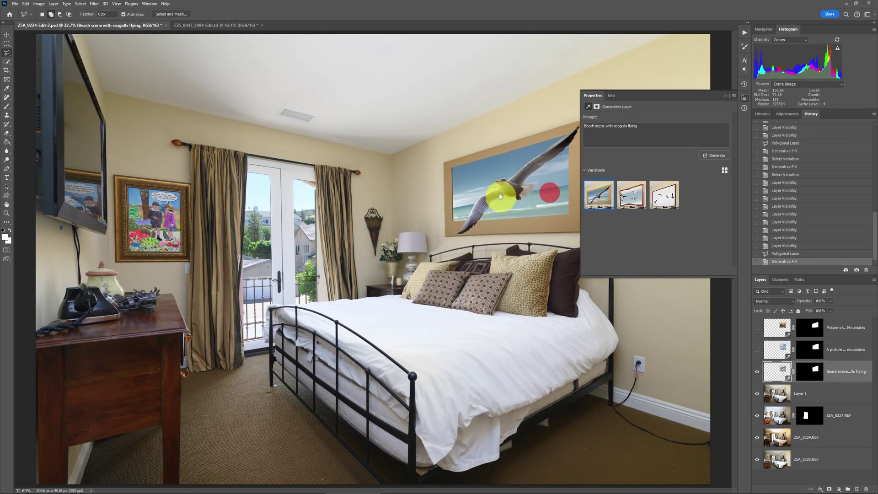
{"action": "scroll", "coordinate": [502, 199], "scroll_direction": "up", "scroll_amount": 3}
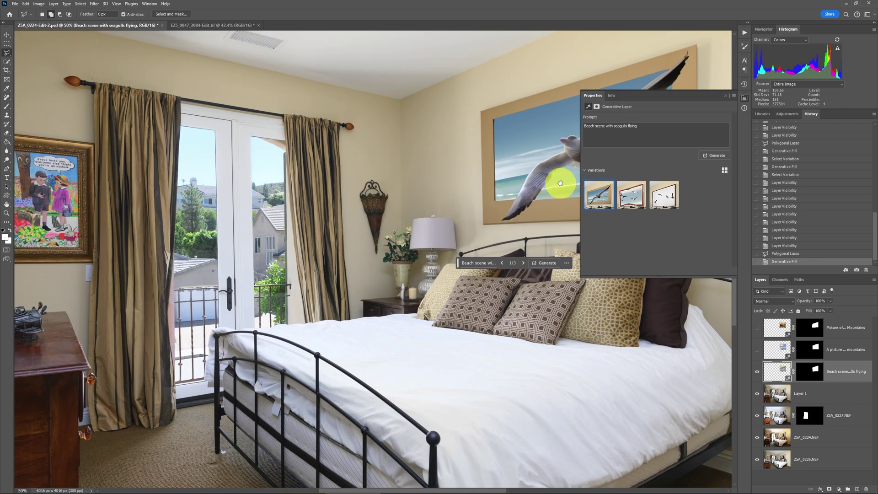
{"action": "left_click_drag", "start_coordinate": [547, 183], "coordinate": [365, 205]}
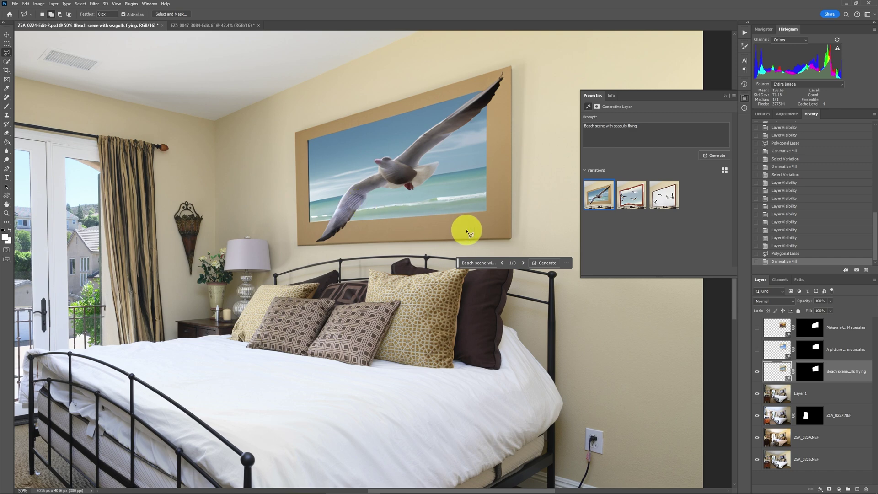
{"action": "left_click", "coordinate": [630, 201]}
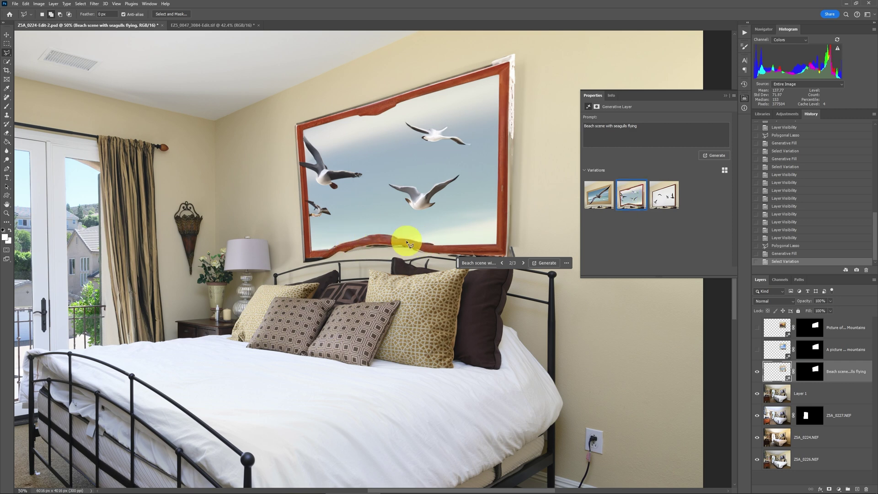
{"action": "left_click", "coordinate": [758, 372]}
{"action": "left_click", "coordinate": [757, 371]}
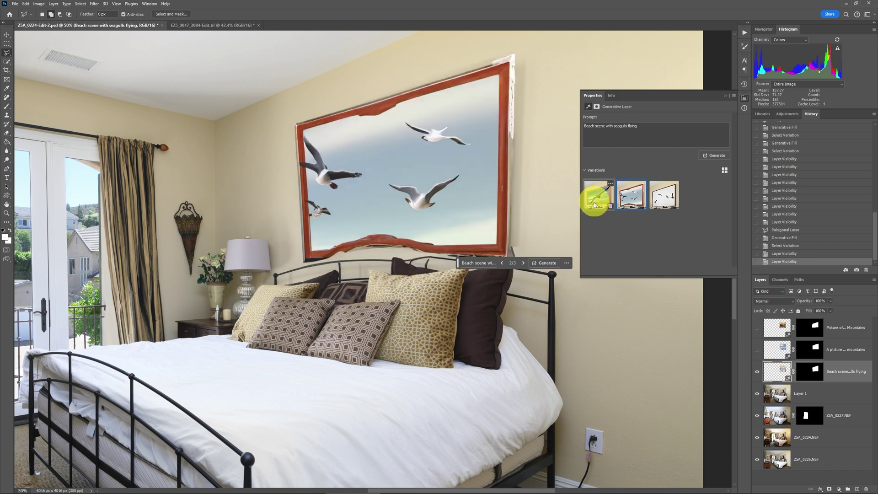
{"action": "left_click", "coordinate": [667, 198]}
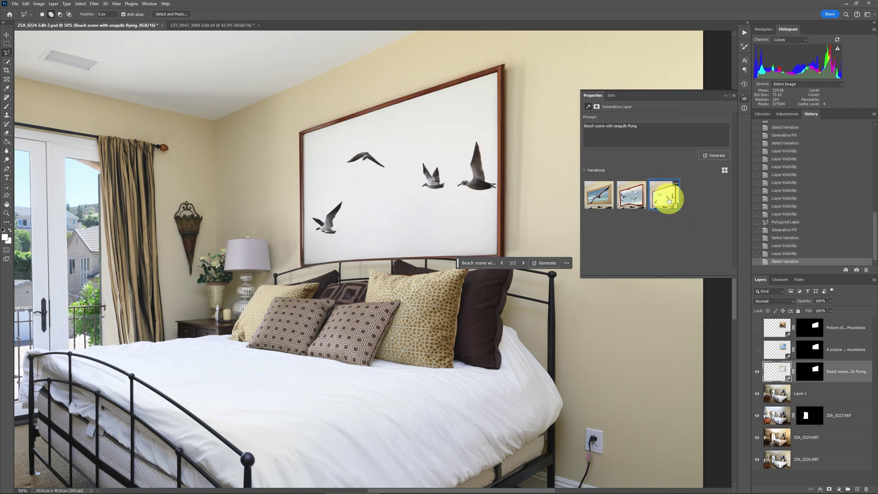
{"action": "left_click", "coordinate": [603, 196]}
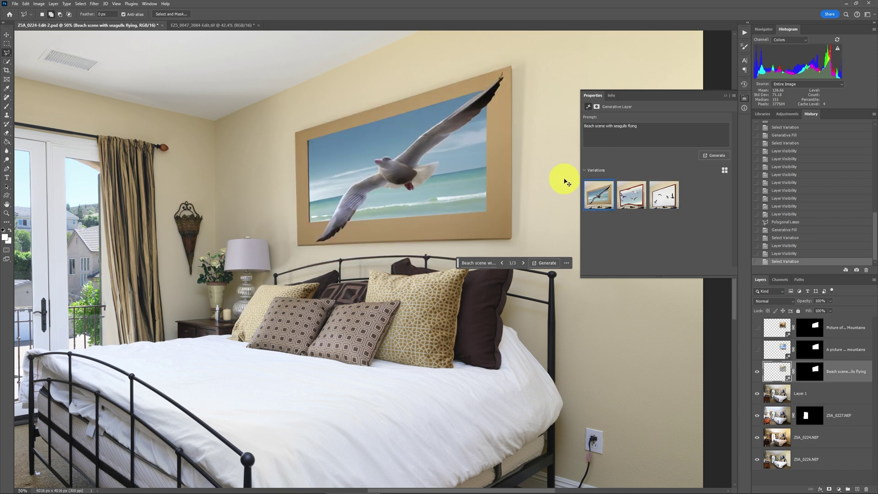
- Fit the bedroom on screen, compare with the original, then switch to the EZ5 warehouse photo
{"action": "key", "text": "ctrl+minus"}
{"action": "key", "text": "ctrl+0"}
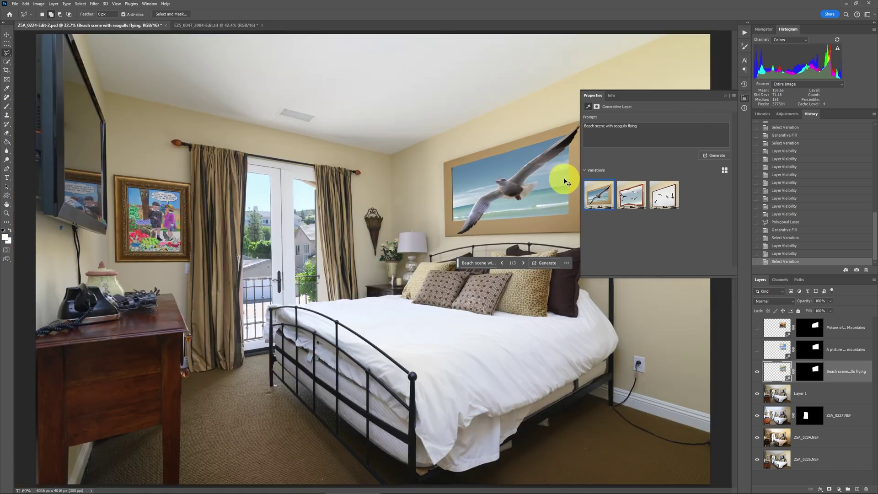
{"action": "left_click", "coordinate": [725, 96]}
{"action": "left_click", "coordinate": [756, 371]}
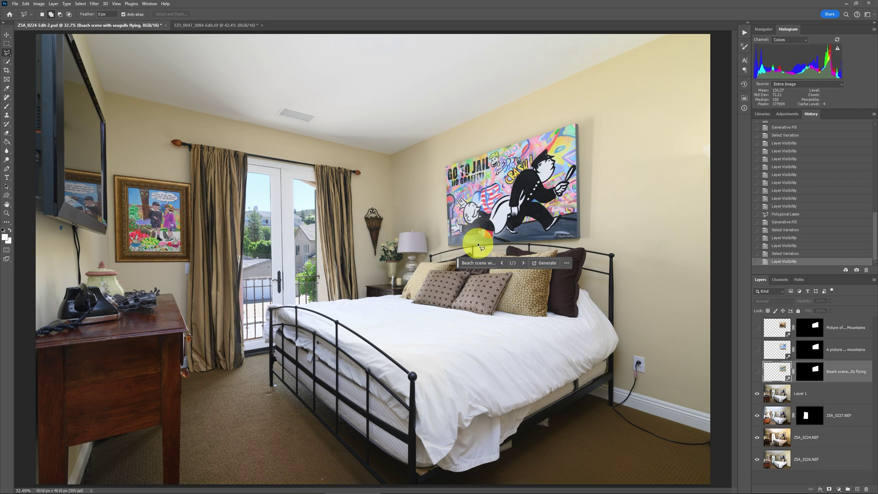
{"action": "left_click", "coordinate": [757, 373]}
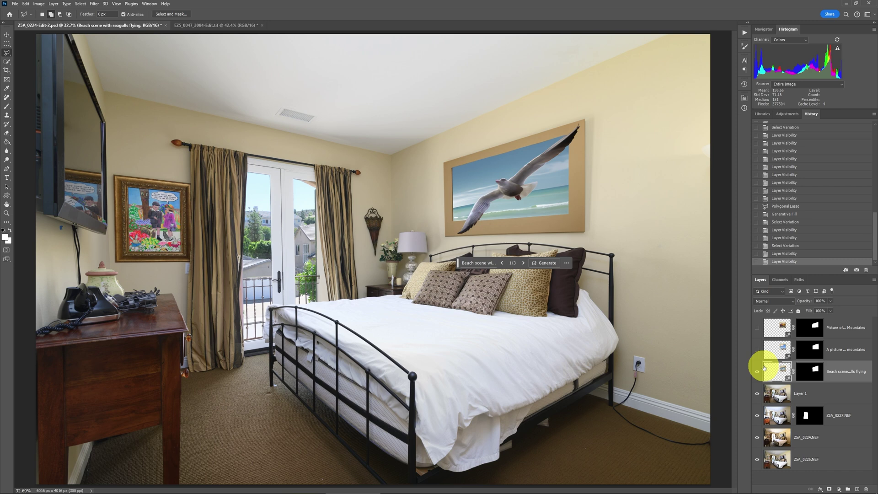
{"action": "key", "text": "ctrl+Tab"}
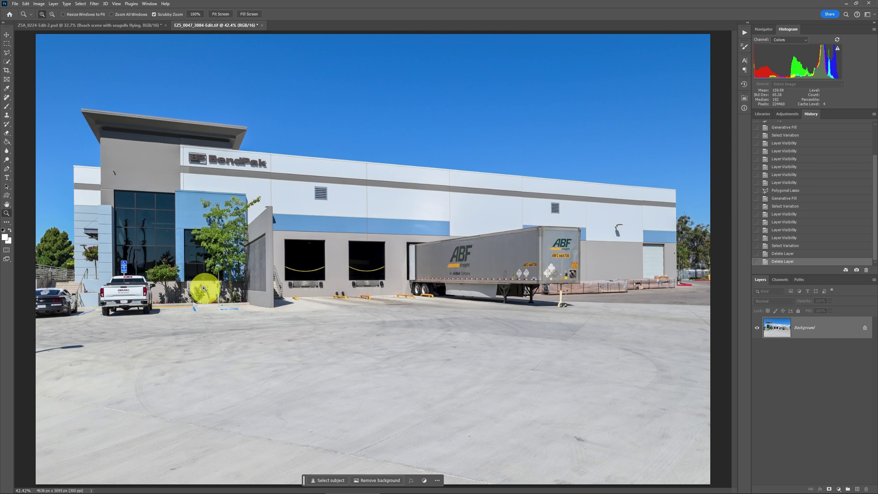
- Zoom to 100% around the white GMC pickup
{"action": "key", "text": "z"}
{"action": "left_click", "coordinate": [109, 302]}
{"action": "left_click_drag", "start_coordinate": [110, 302], "coordinate": [328, 263]}
- Lasso the pickup truck and run Generative Fill with no prompt to erase it
{"action": "key", "text": "l"}
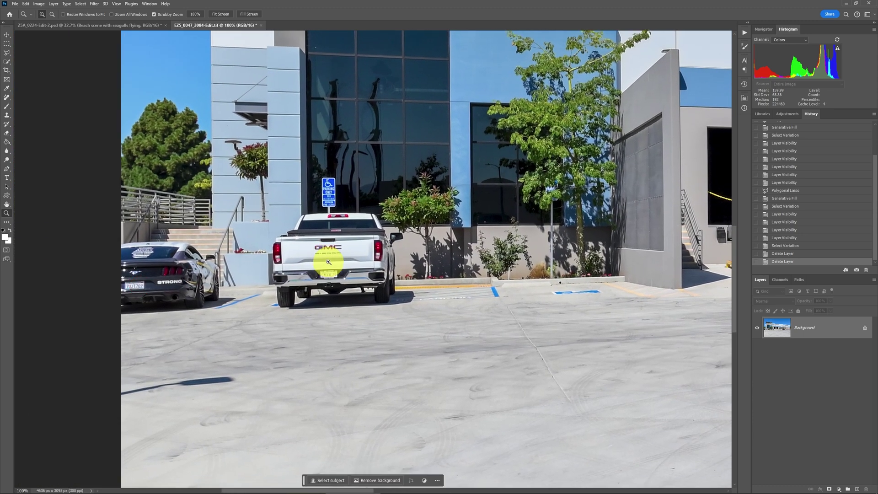
{"action": "left_click", "coordinate": [297, 212]}
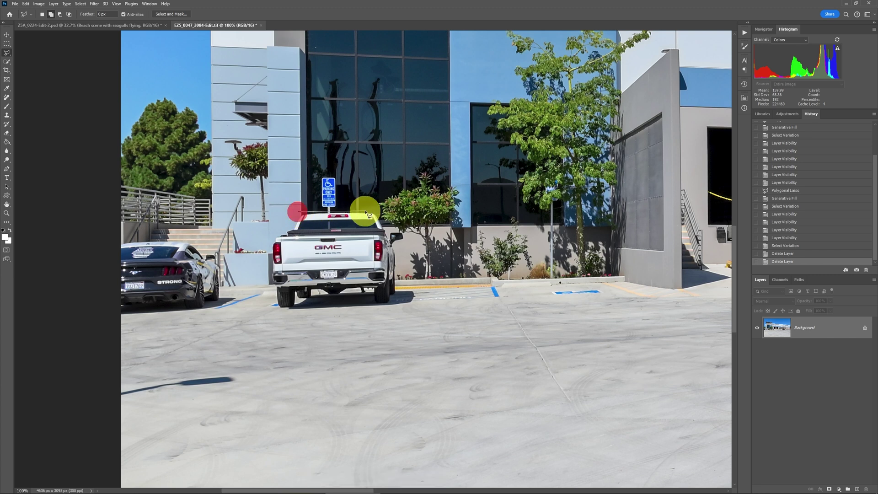
{"action": "left_click", "coordinate": [382, 211]}
{"action": "left_click", "coordinate": [390, 228]}
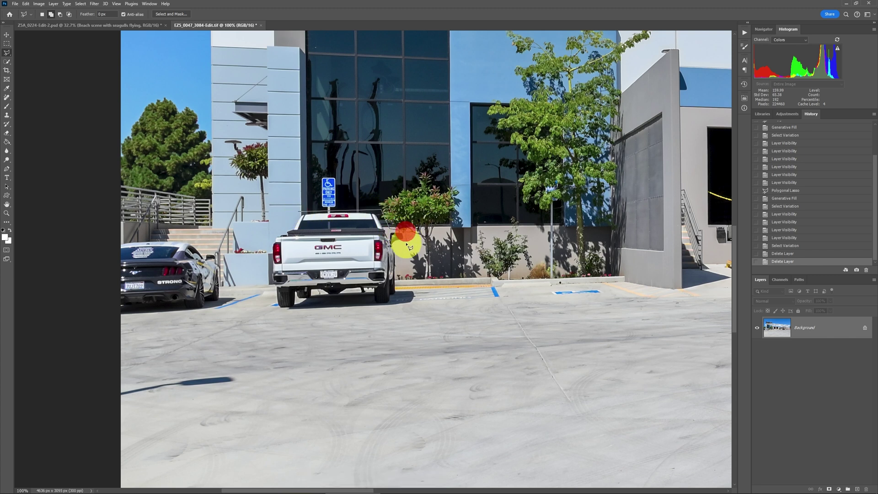
{"action": "left_click", "coordinate": [401, 242]}
{"action": "left_click", "coordinate": [401, 280]}
{"action": "left_click", "coordinate": [417, 292]}
{"action": "left_click", "coordinate": [414, 309]}
{"action": "left_click", "coordinate": [274, 314]}
{"action": "left_click", "coordinate": [265, 289]}
{"action": "left_click", "coordinate": [267, 237]}
{"action": "left_click", "coordinate": [289, 216]}
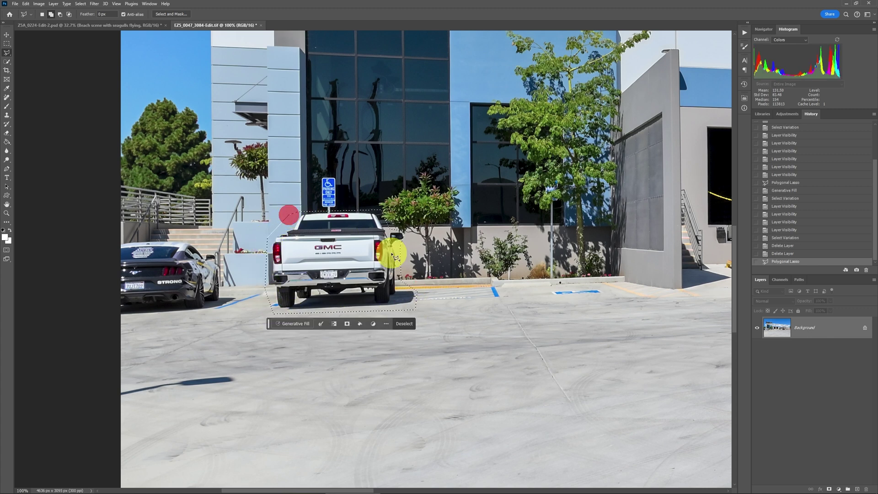
{"action": "left_click", "coordinate": [292, 323]}
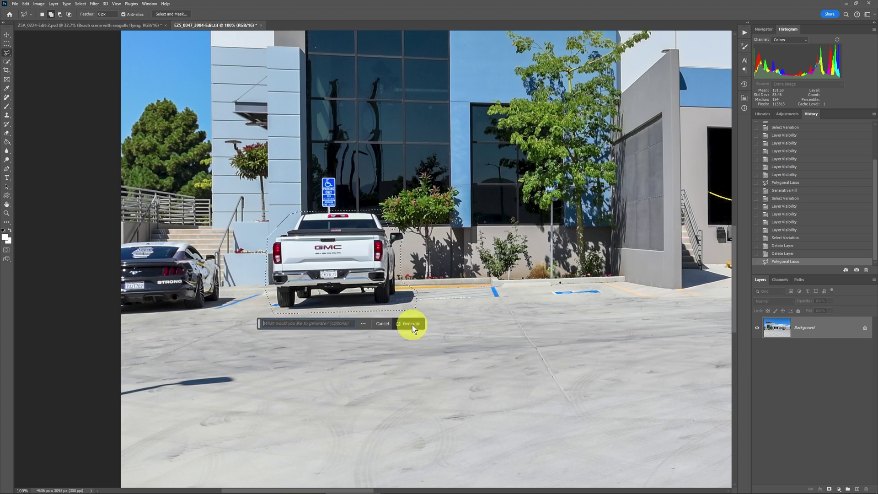
{"action": "left_click", "coordinate": [411, 324]}
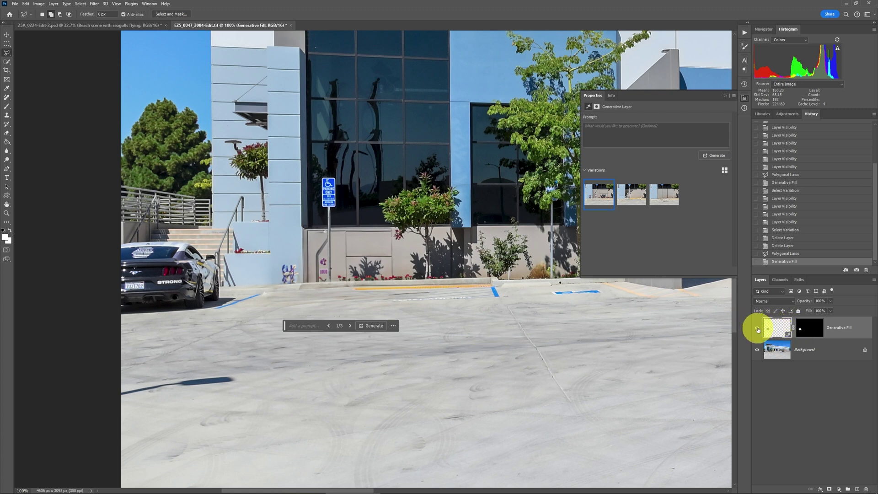
- Compare the pickup fill against the original, preview variations 2 and 3, then select the Background layer
{"action": "left_click", "coordinate": [758, 329]}
{"action": "left_click", "coordinate": [757, 329]}
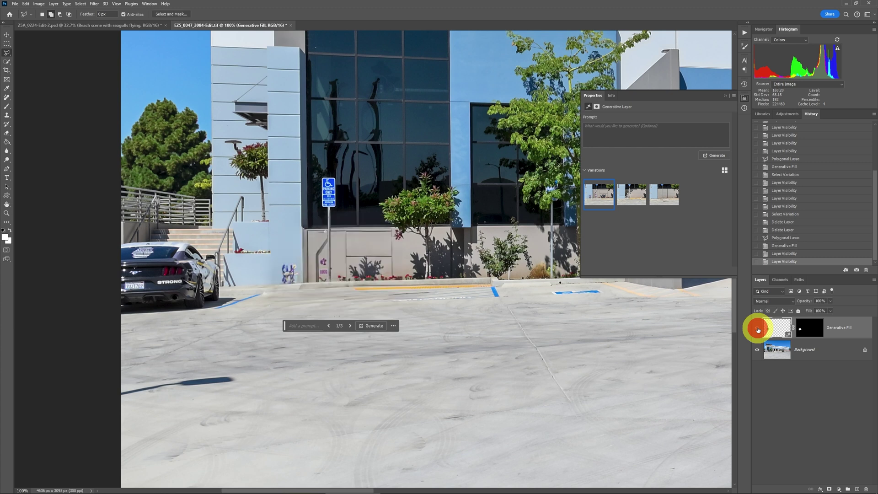
{"action": "left_click", "coordinate": [633, 197]}
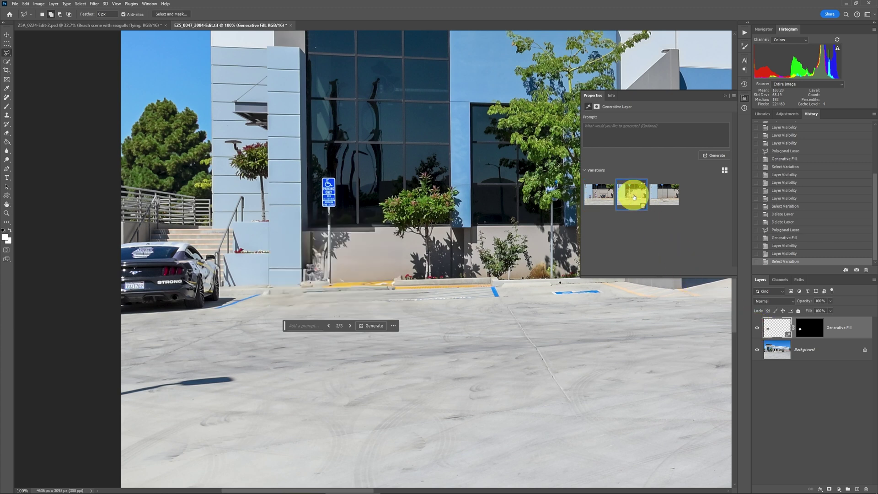
{"action": "left_click", "coordinate": [666, 198]}
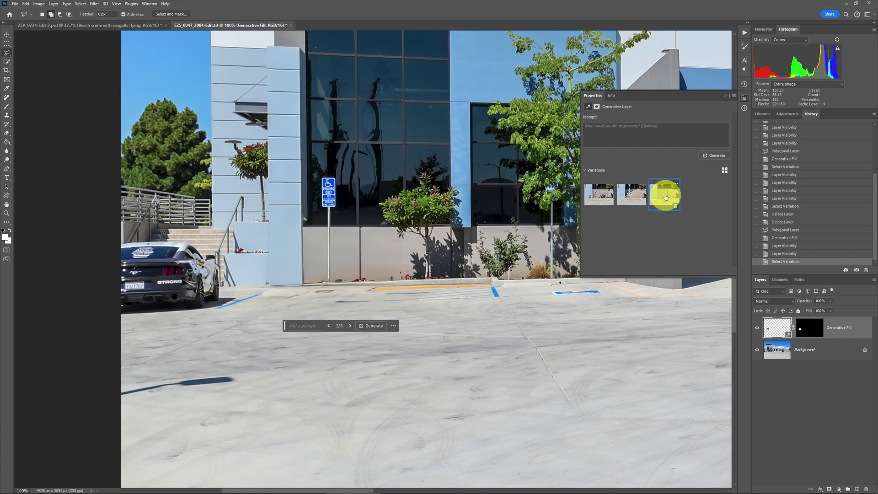
{"action": "left_click", "coordinate": [757, 328]}
{"action": "left_click", "coordinate": [757, 329]}
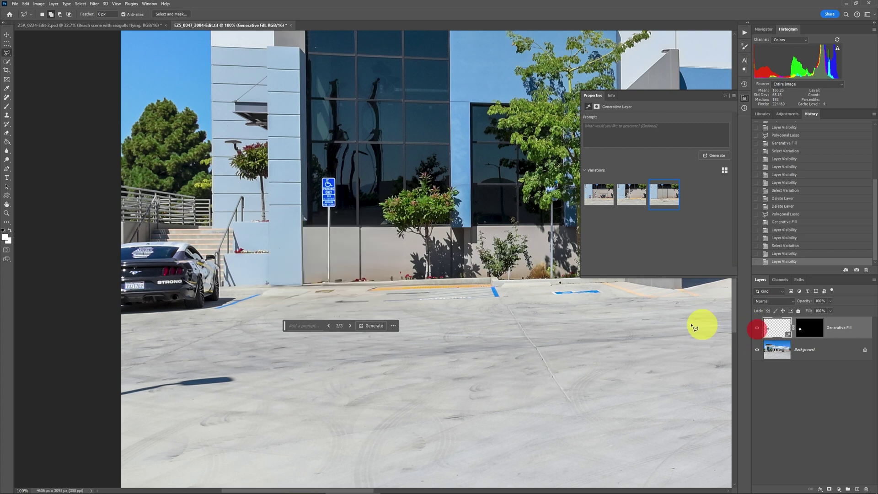
{"action": "left_click", "coordinate": [777, 352]}
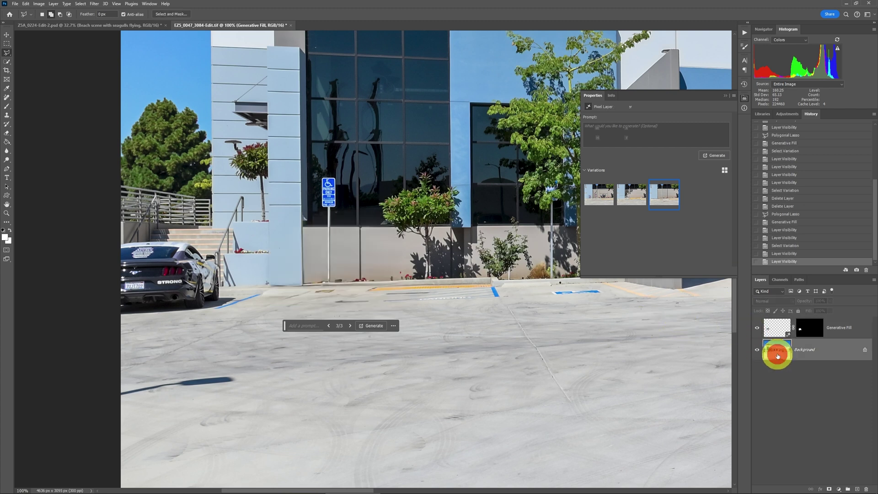
- Lasso the black car by the stairs and Generate a fill with no prompt
{"action": "left_click", "coordinate": [120, 241]}
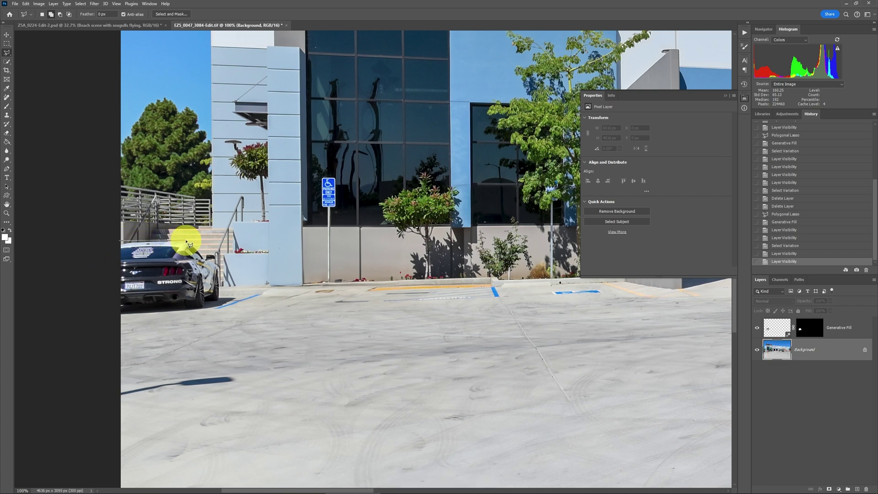
{"action": "left_click", "coordinate": [185, 239]}
{"action": "left_click", "coordinate": [205, 251]}
{"action": "left_click", "coordinate": [231, 284]}
{"action": "left_click", "coordinate": [239, 297]}
{"action": "left_click", "coordinate": [235, 325]}
{"action": "left_click", "coordinate": [102, 328]}
{"action": "left_click", "coordinate": [102, 248]}
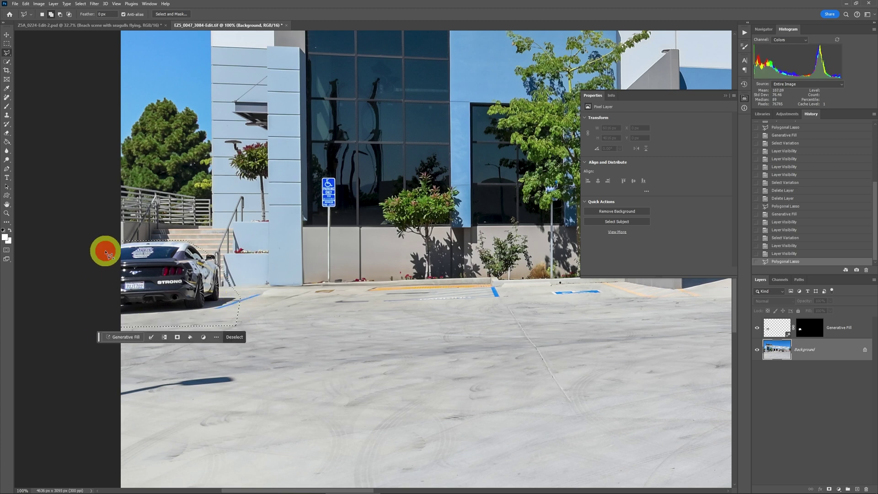
{"action": "left_click", "coordinate": [130, 339]}
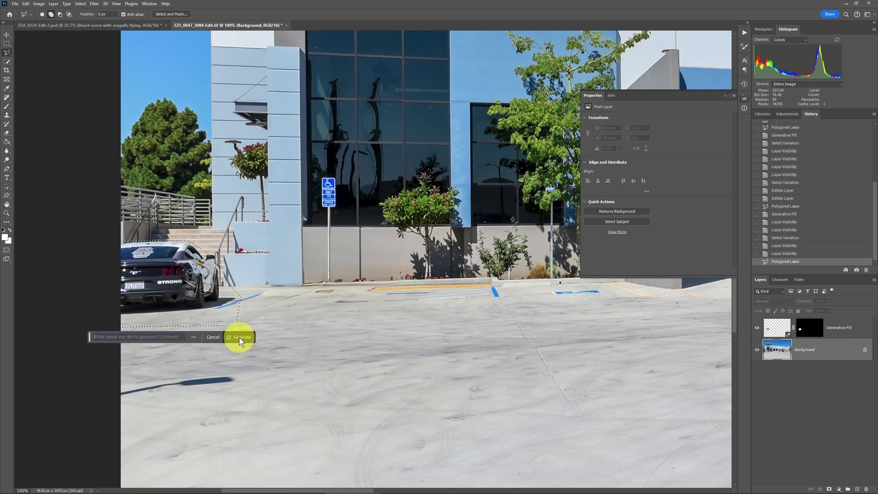
{"action": "left_click", "coordinate": [240, 339]}
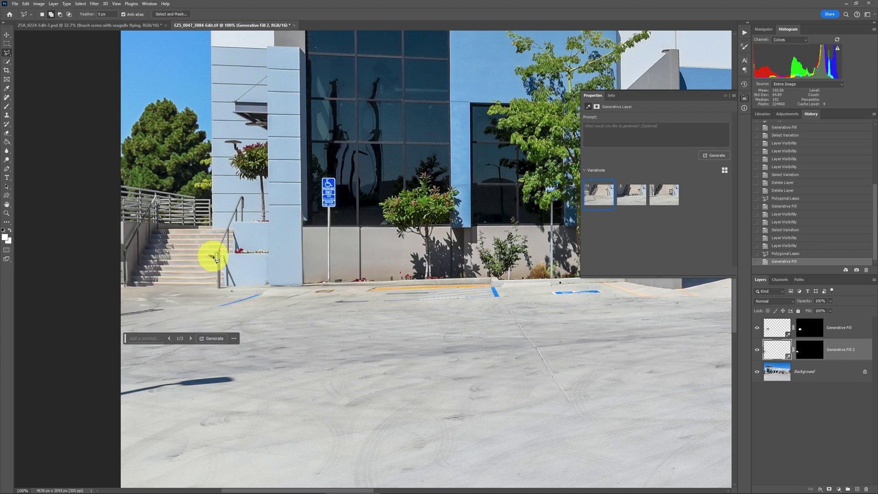
- Choose variation 1 for the car area and compare both fills against the original photo
{"action": "left_click", "coordinate": [635, 198]}
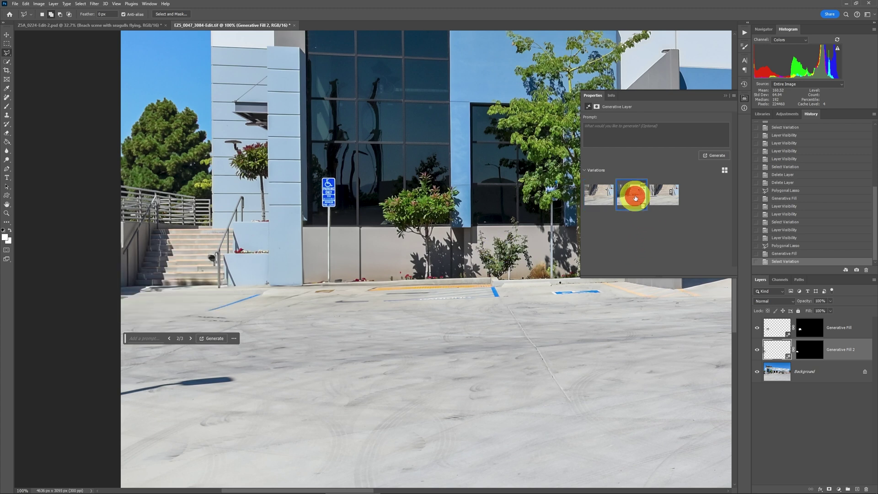
{"action": "left_click", "coordinate": [663, 198]}
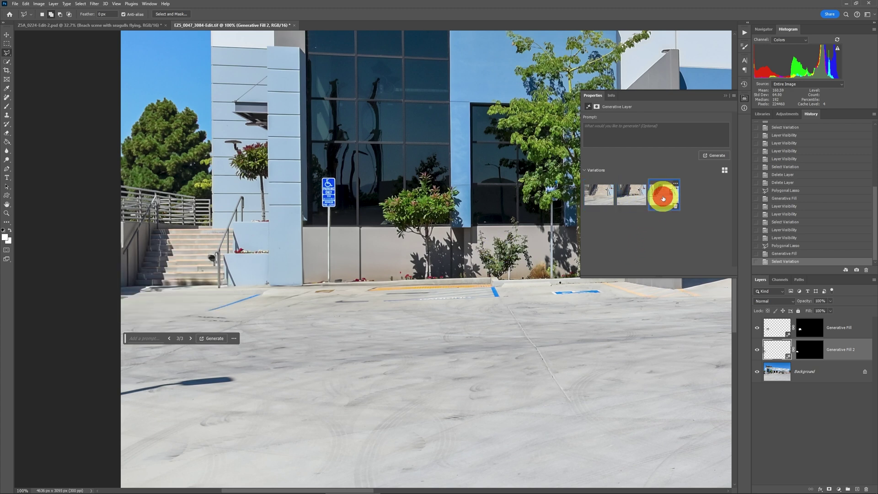
{"action": "left_click", "coordinate": [592, 198]}
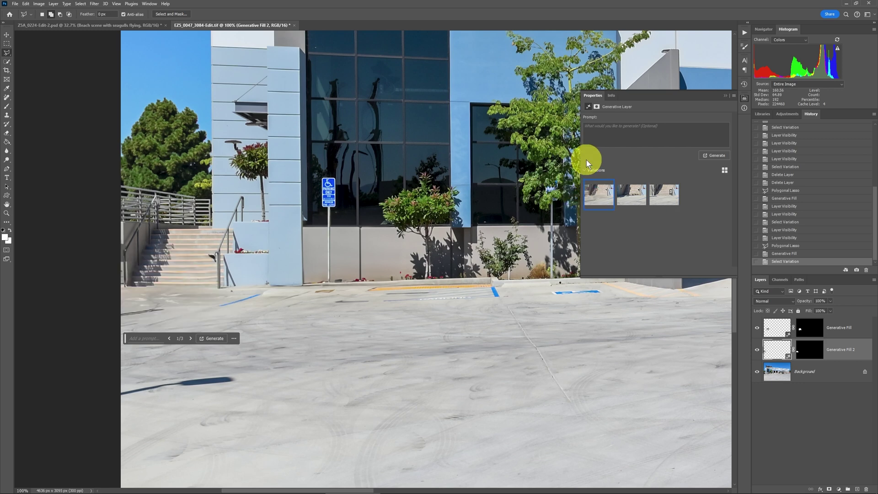
{"action": "key", "text": "ctrl+0"}
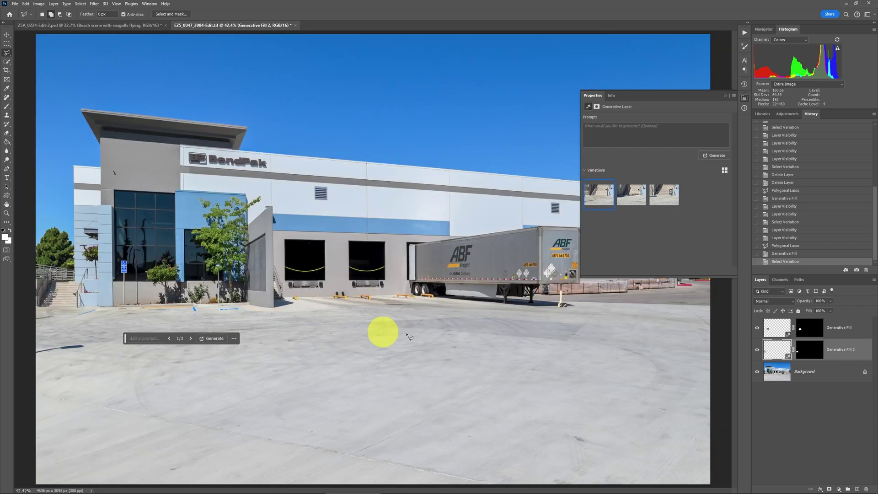
{"action": "left_click", "coordinate": [757, 372]}
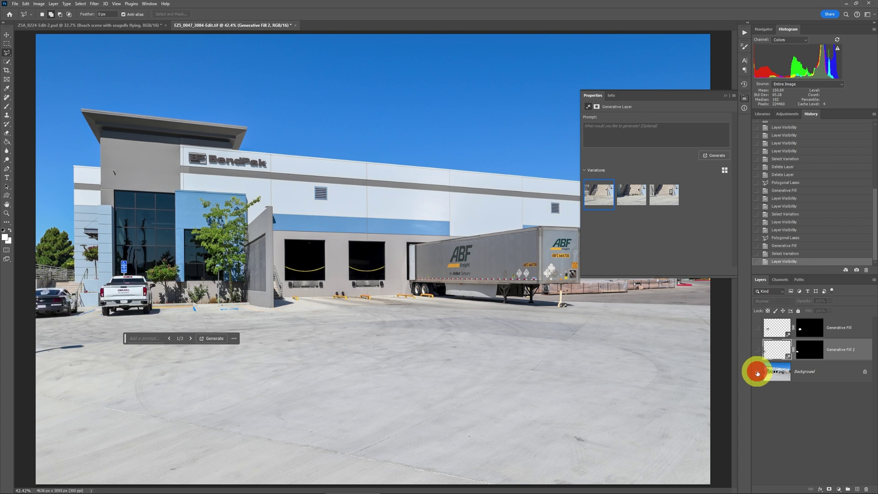
{"action": "left_click", "coordinate": [757, 371]}
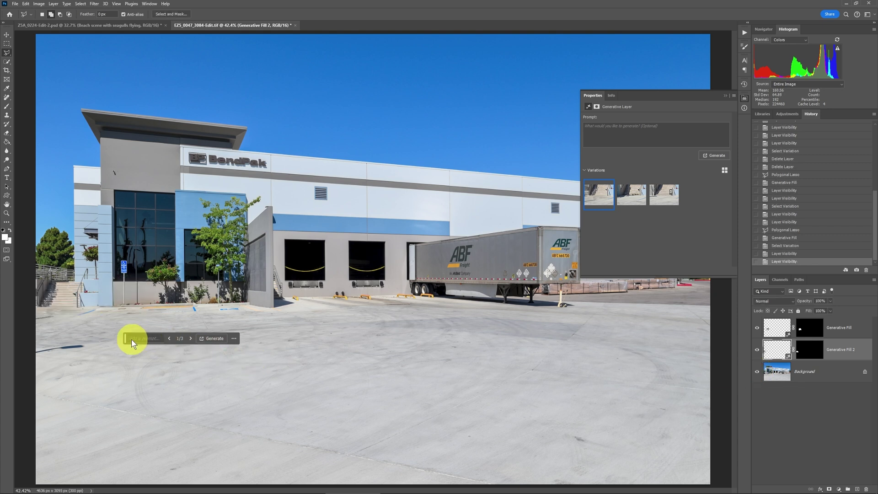
{"action": "left_click_drag", "start_coordinate": [125, 340], "coordinate": [339, 381]}
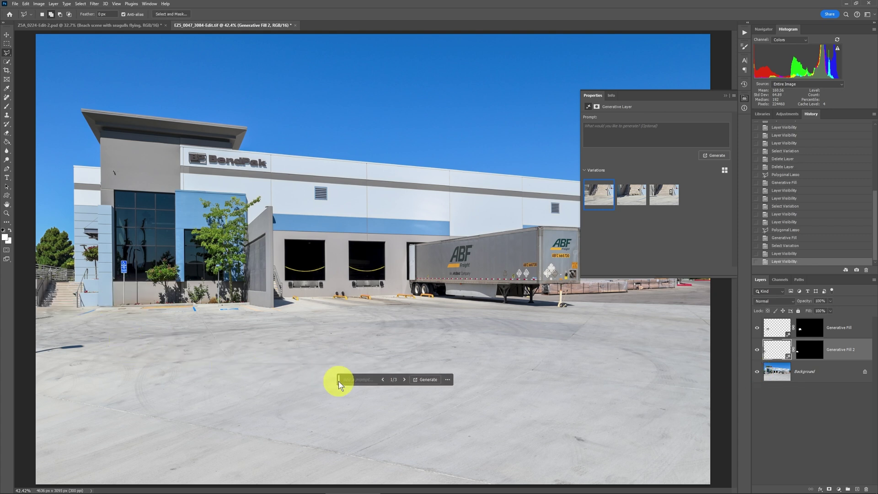
{"action": "left_click", "coordinate": [757, 374], "text": "alt"}
{"action": "left_click", "coordinate": [757, 374], "text": "alt"}
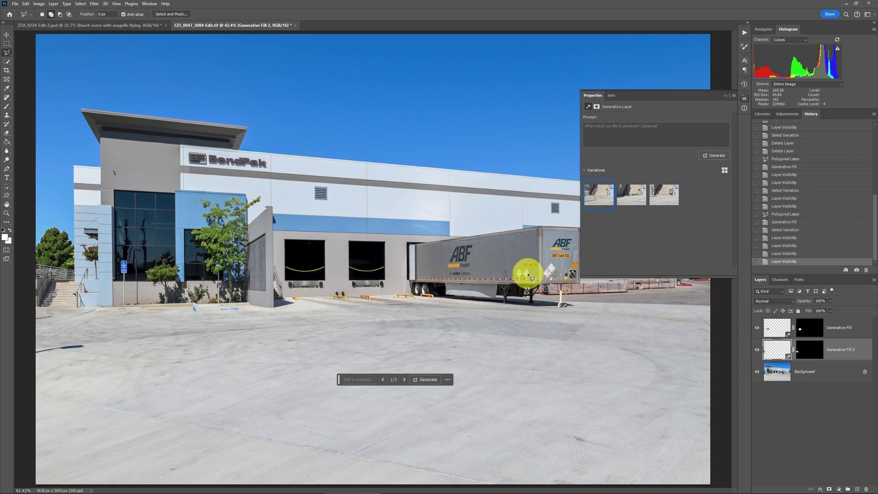
- Zoom in on the ABF trailer and make the Background layer active
{"action": "key", "text": "z"}
{"action": "left_click_drag", "start_coordinate": [518, 261], "coordinate": [427, 266]}
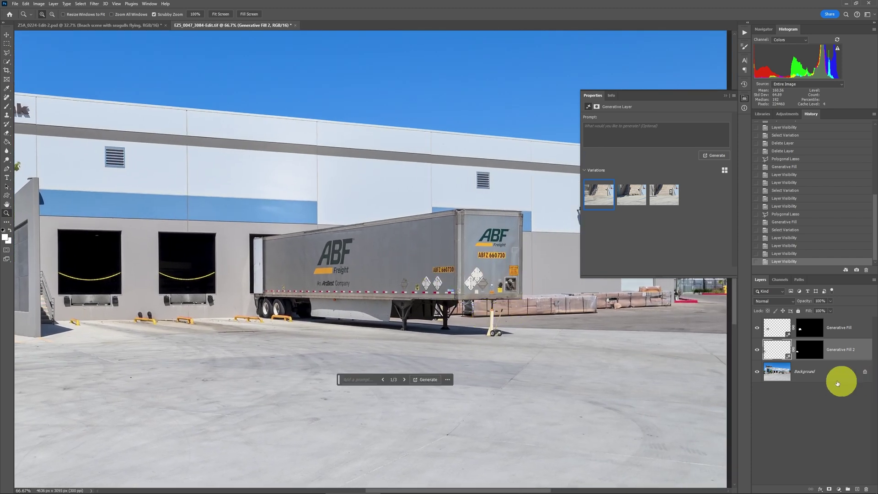
{"action": "left_click", "coordinate": [774, 370]}
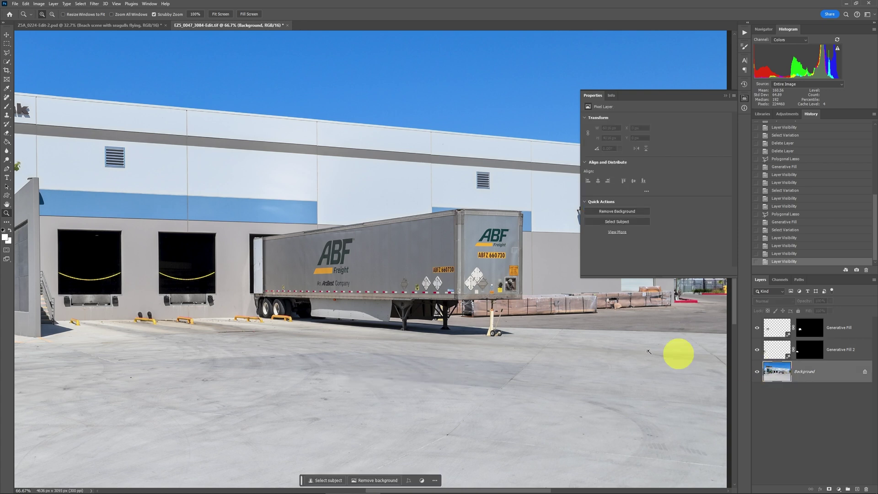
- Start a Polygonal Lasso outline along the ABF trailer's top edge and landing gear
{"action": "key", "text": "l"}
{"action": "left_click", "coordinate": [248, 230]}
{"action": "left_click", "coordinate": [396, 210]}
{"action": "left_click", "coordinate": [476, 205]}
{"action": "left_click", "coordinate": [523, 209]}
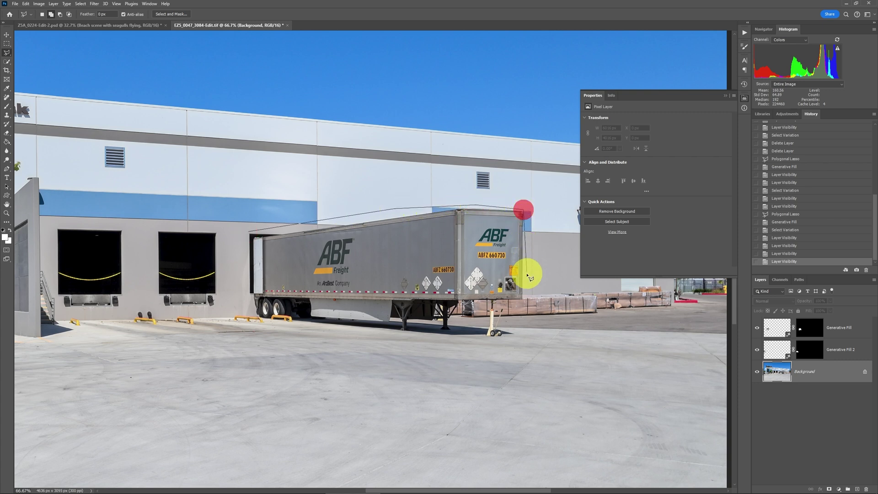
{"action": "left_click", "coordinate": [525, 298]}
{"action": "left_click", "coordinate": [503, 305]}
{"action": "left_click", "coordinate": [503, 318]}
{"action": "left_click", "coordinate": [518, 334]}
- Close the trailer outline around the rear wheels and Generate a fill with no prompt
{"action": "left_click", "coordinate": [500, 341]}
{"action": "left_click", "coordinate": [441, 340]}
{"action": "left_click", "coordinate": [276, 317]}
{"action": "left_click", "coordinate": [246, 294]}
{"action": "double_click", "coordinate": [242, 243]}
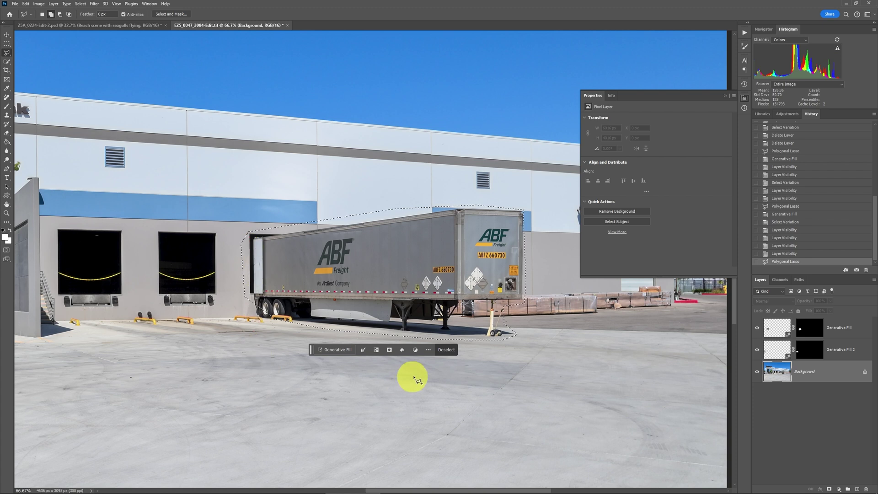
{"action": "left_click", "coordinate": [336, 349]}
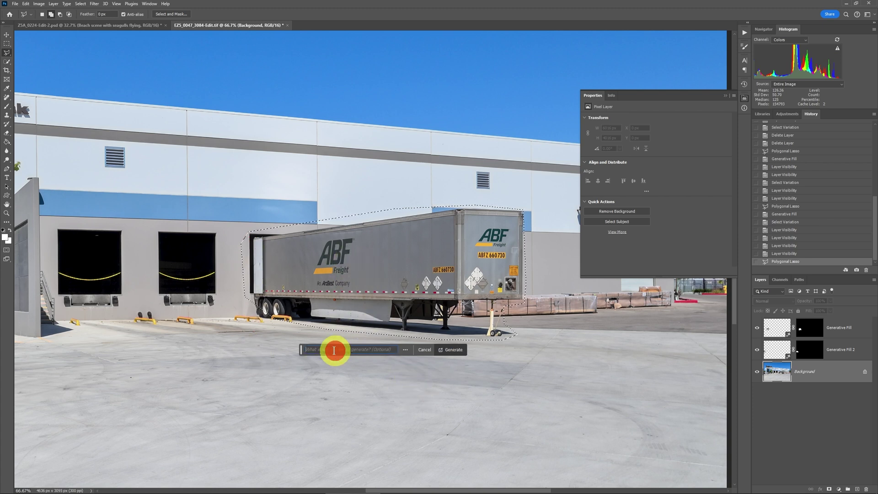
{"action": "left_click", "coordinate": [453, 350]}
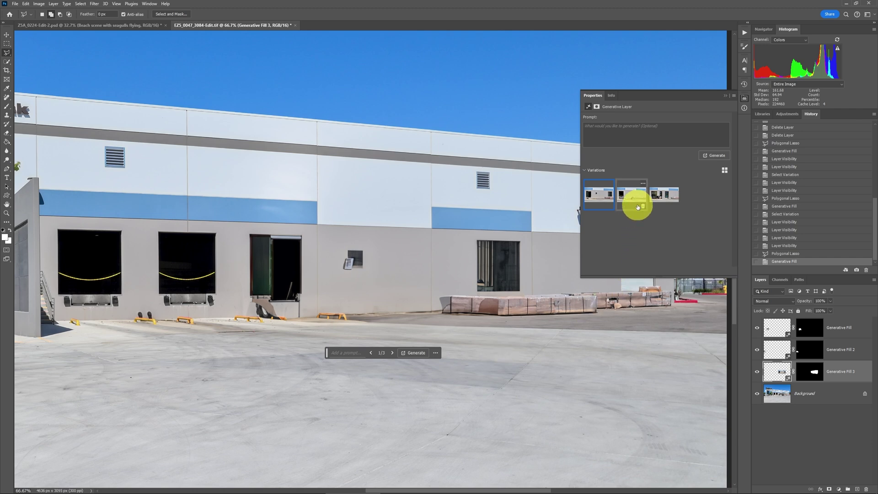
- Compare the trailer fill variations and keep variation 2
{"action": "key", "text": "ctrl+minus"}
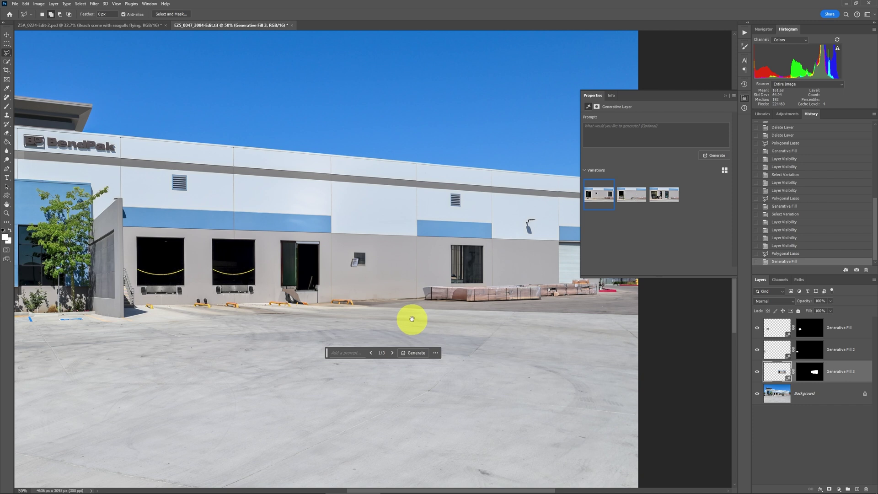
{"action": "left_click_drag", "start_coordinate": [411, 317], "coordinate": [443, 237]}
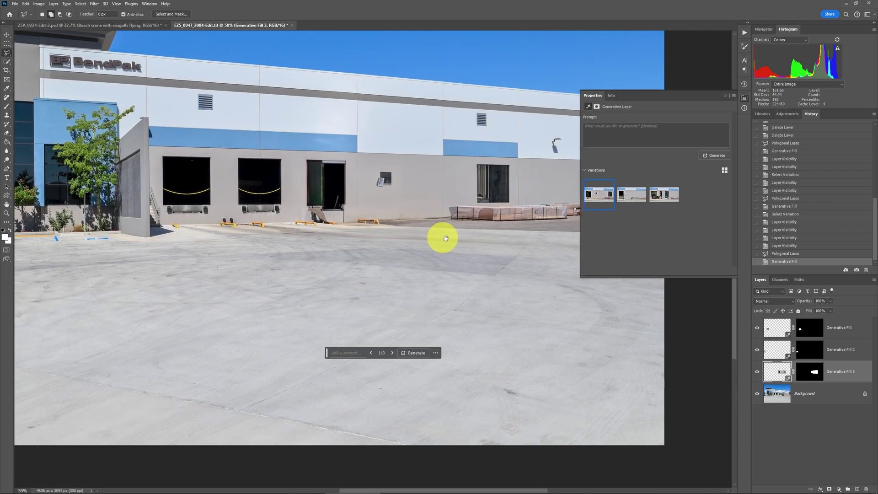
{"action": "left_click", "coordinate": [757, 372]}
{"action": "left_click", "coordinate": [756, 372]}
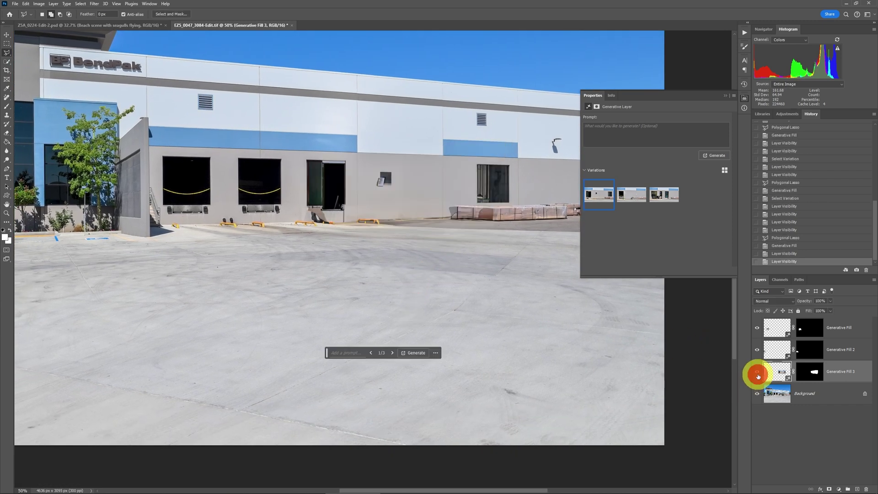
{"action": "left_click", "coordinate": [784, 373]}
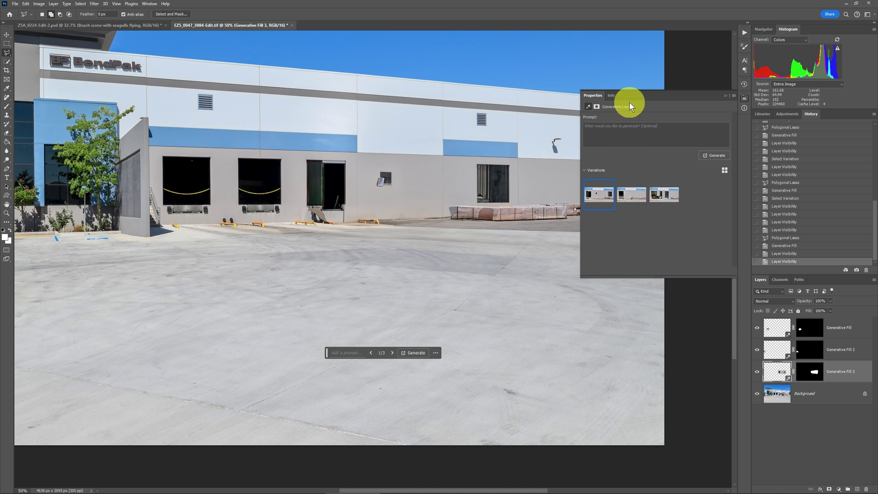
{"action": "left_click", "coordinate": [635, 199]}
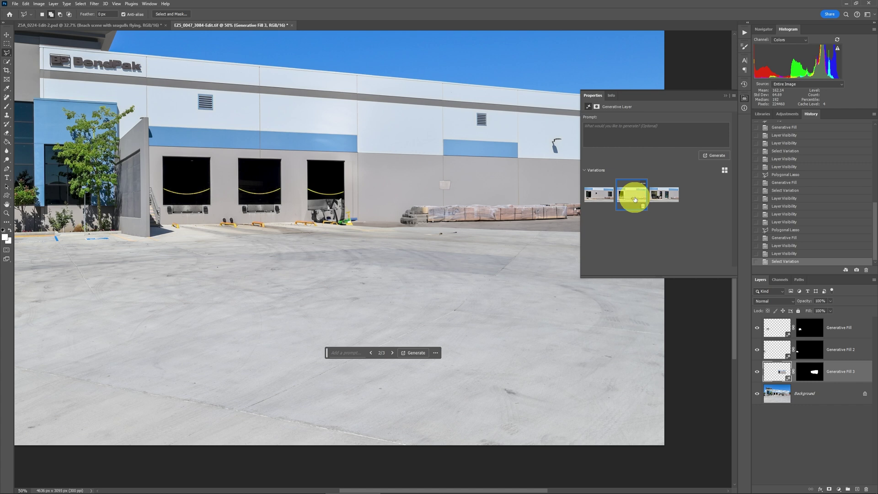
{"action": "left_click", "coordinate": [668, 197]}
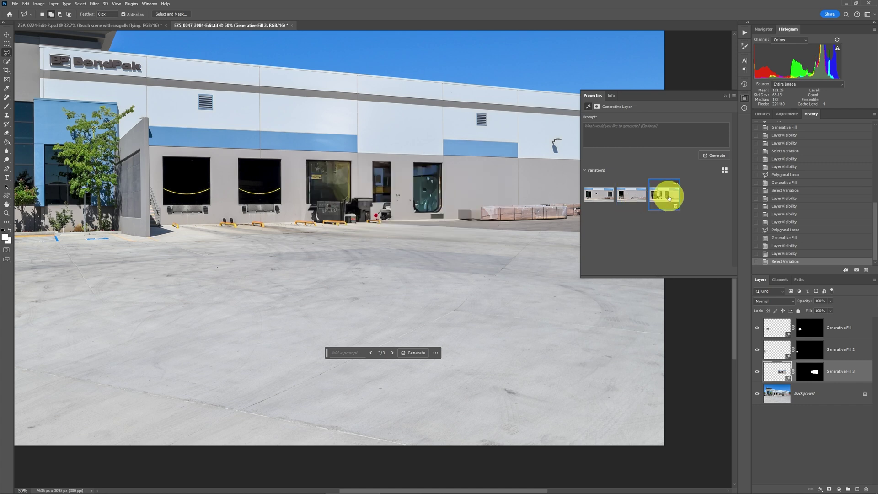
{"action": "left_click", "coordinate": [607, 195]}
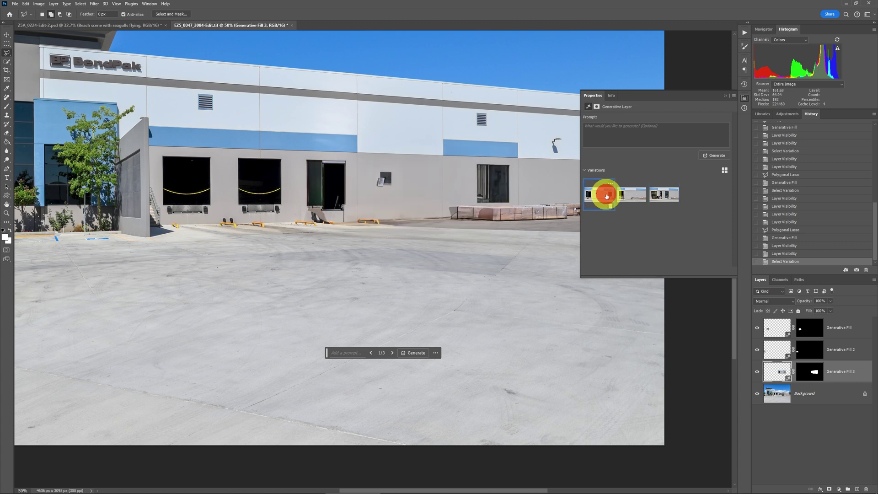
{"action": "left_click", "coordinate": [633, 198]}
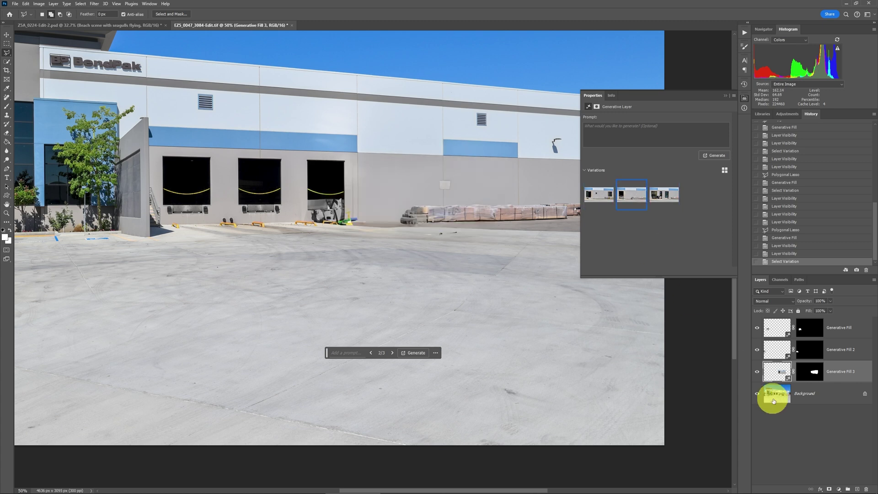
{"action": "left_click", "coordinate": [758, 371]}
{"action": "left_click", "coordinate": [758, 373]}
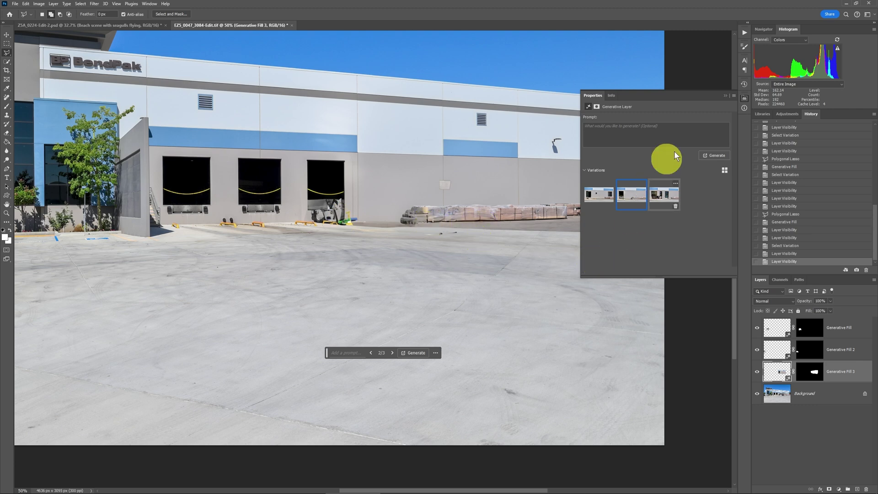
- Fit the photo on screen, close the Properties panel, and compare all fills with the original
{"action": "key", "text": "ctrl+0"}
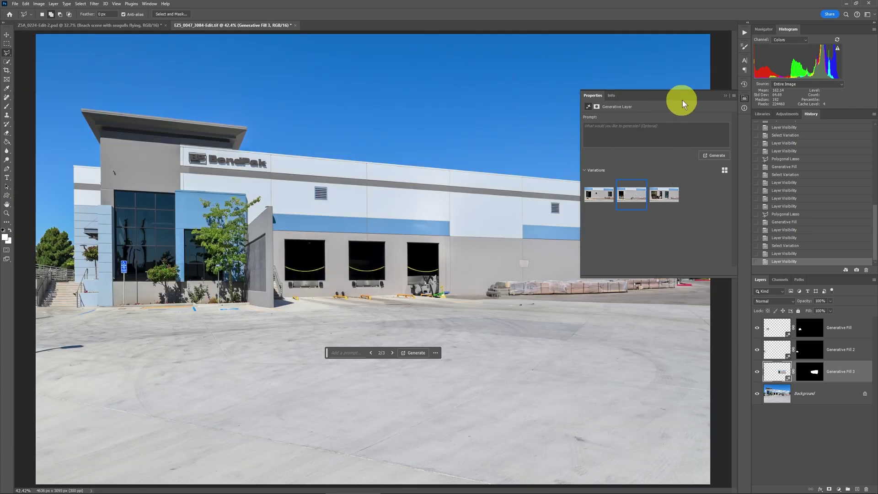
{"action": "left_click", "coordinate": [727, 96]}
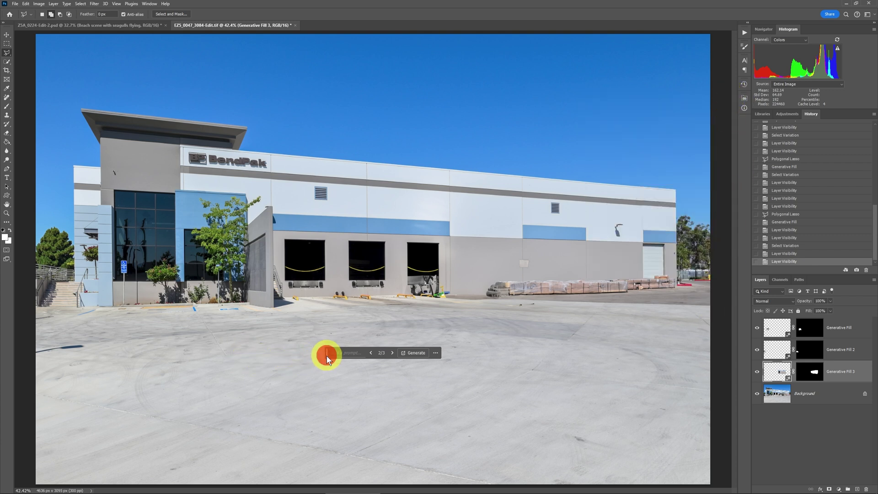
{"action": "left_click_drag", "start_coordinate": [326, 357], "coordinate": [320, 393]}
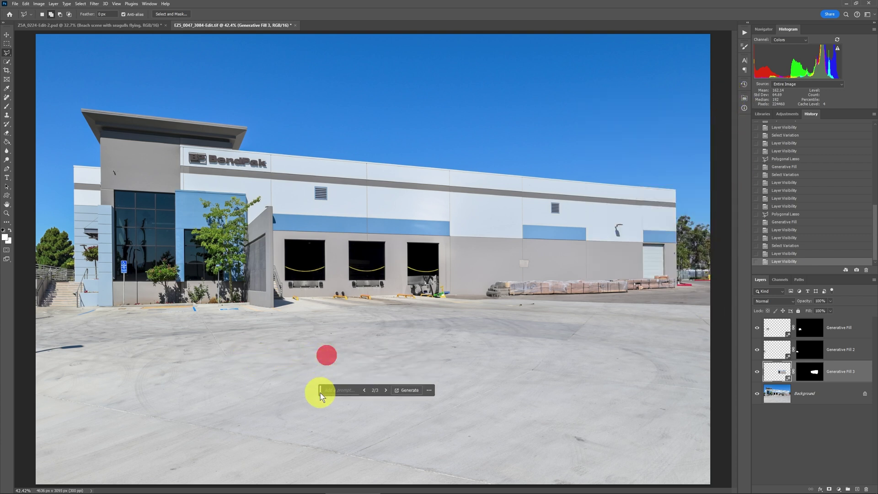
{"action": "left_click", "coordinate": [757, 395], "text": "alt"}
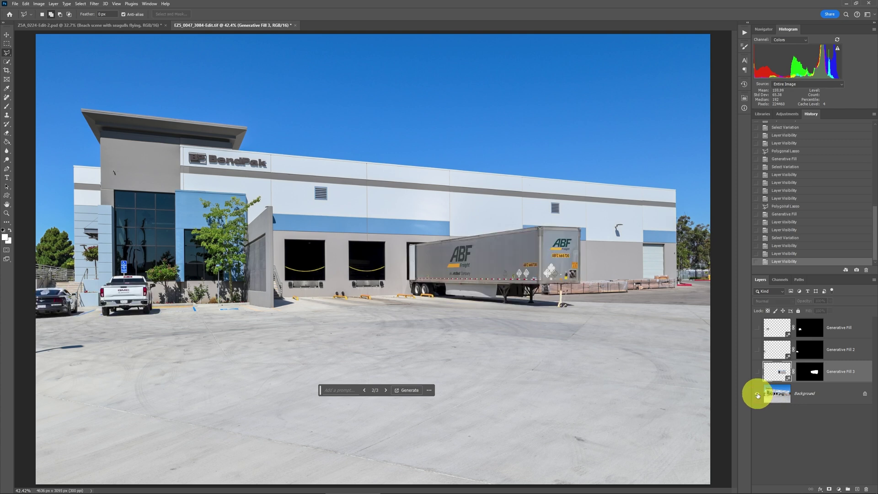
{"action": "left_click", "coordinate": [757, 394], "text": "alt"}
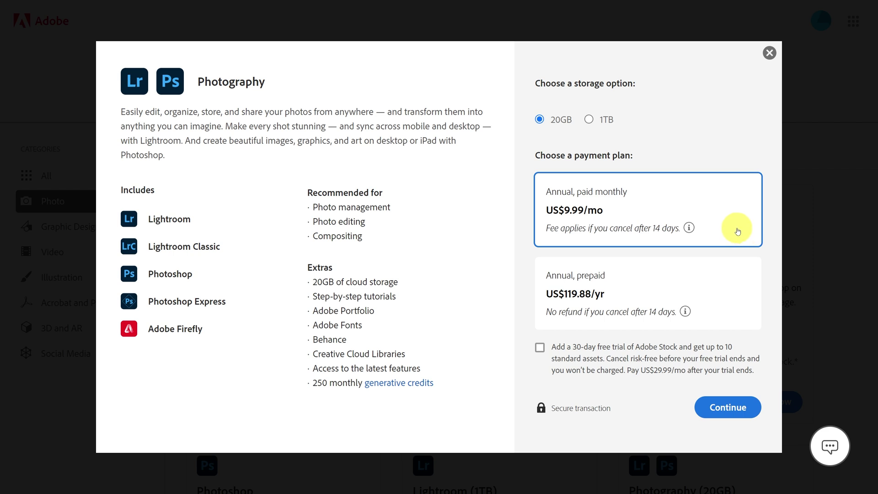
- Select the 1TB storage option for the Photography plan
{"action": "mouse_move", "coordinate": [689, 227]}
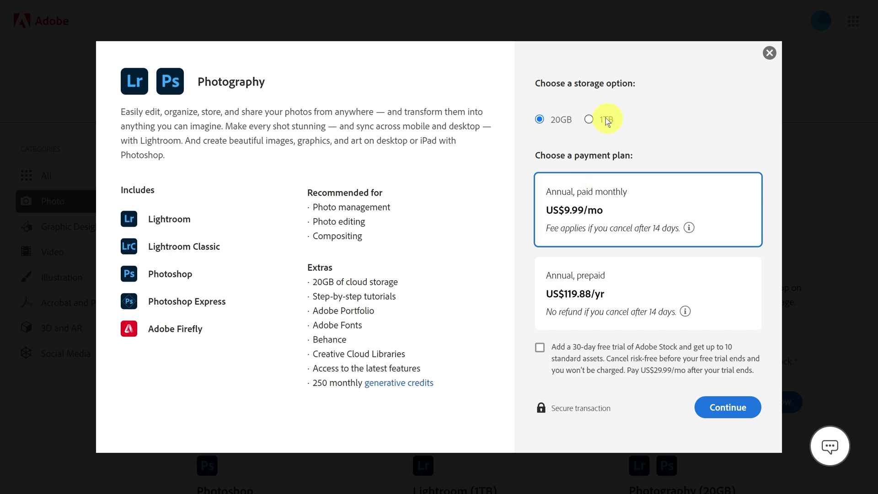
{"action": "left_click", "coordinate": [589, 119]}
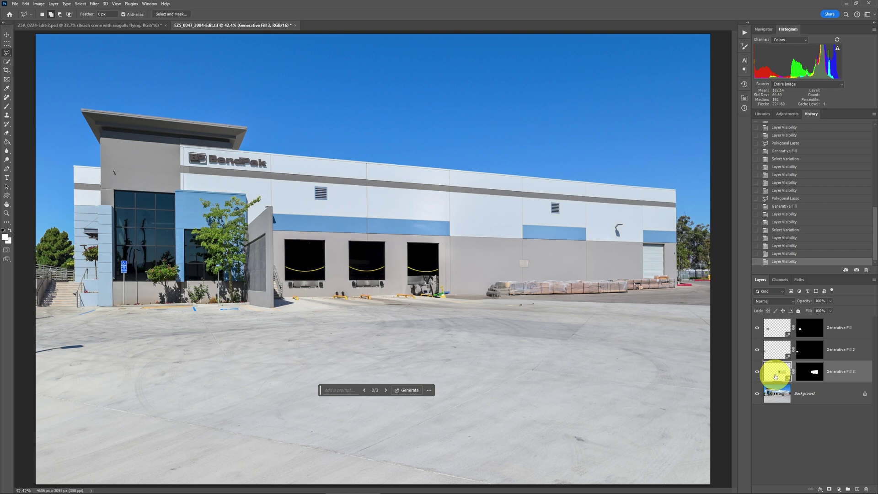
{"action": "left_click", "coordinate": [757, 372]}
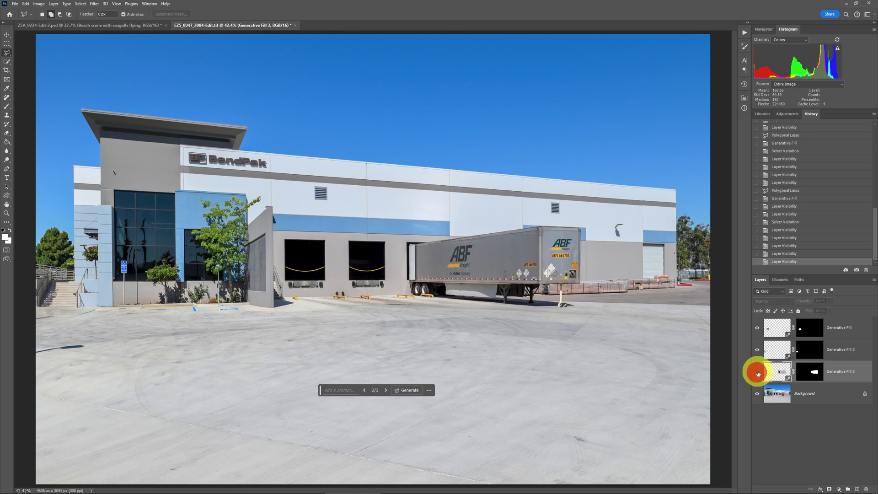
{"action": "left_click", "coordinate": [758, 373]}
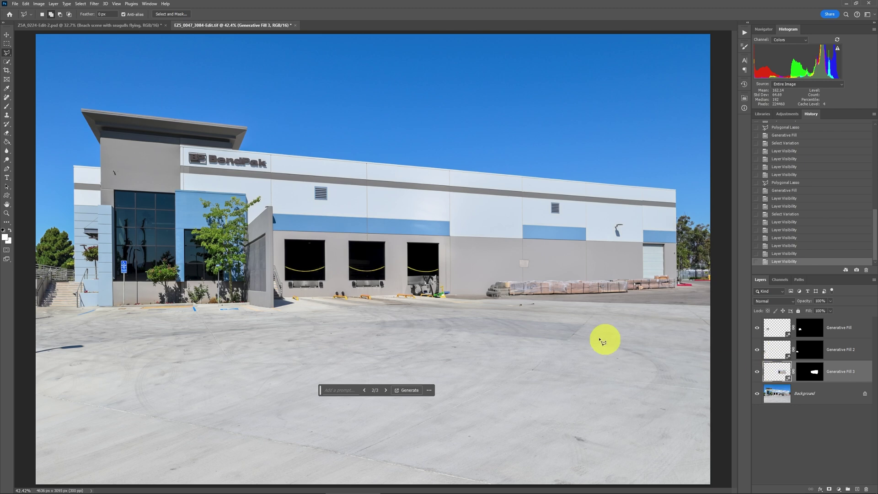
{"action": "key", "text": "z"}
{"action": "left_click_drag", "start_coordinate": [107, 294], "coordinate": [276, 293]}
{"action": "left_click", "coordinate": [277, 292], "text": "alt"}
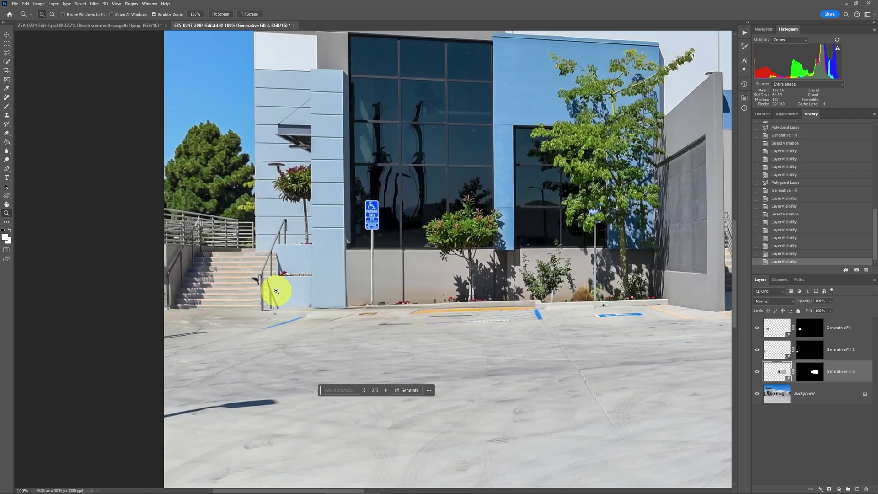
{"action": "left_click", "coordinate": [757, 394], "text": "alt"}
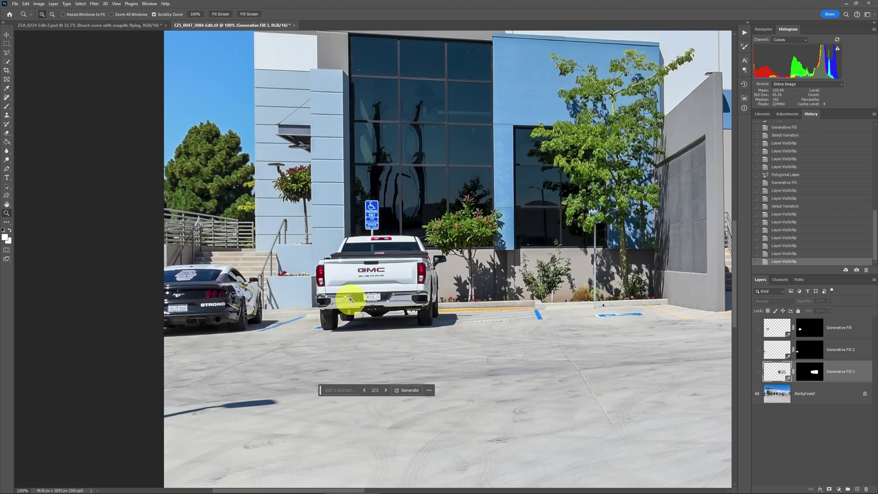
{"action": "left_click", "coordinate": [757, 395], "text": "alt"}
{"action": "left_click", "coordinate": [756, 395], "text": "alt"}
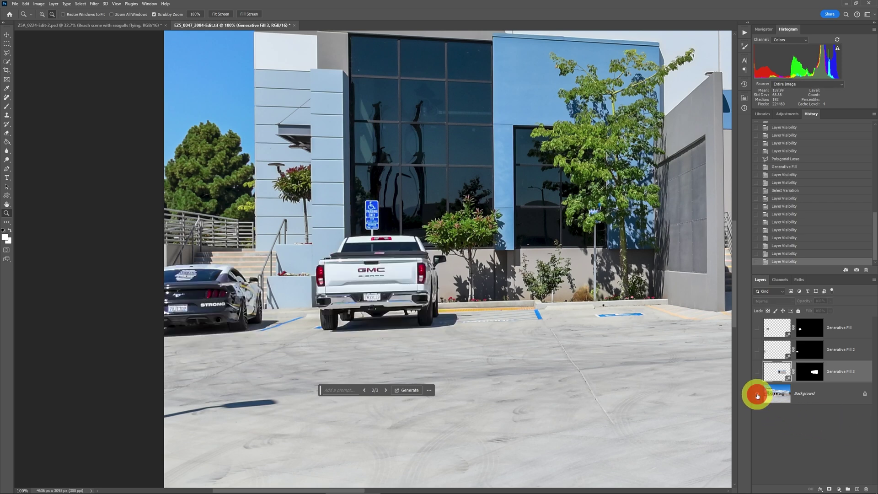
{"action": "left_click", "coordinate": [757, 395], "text": "alt"}
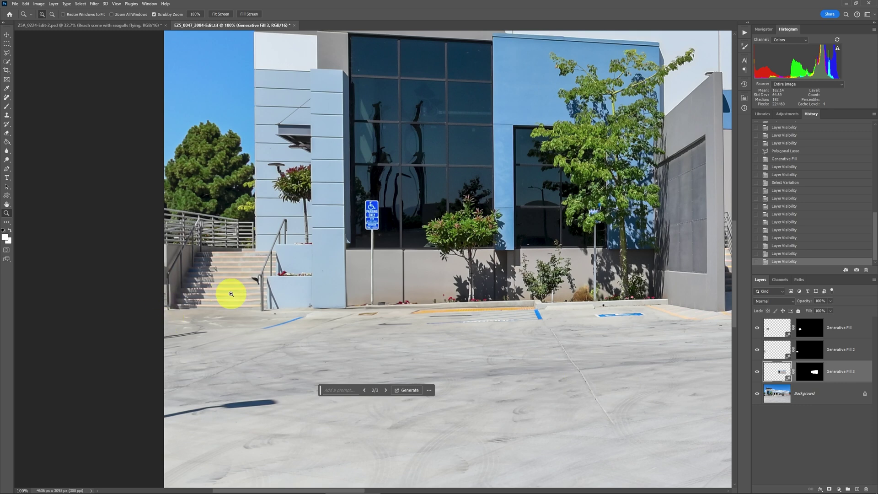
{"action": "left_click", "coordinate": [691, 275]}
{"action": "left_click_drag", "start_coordinate": [690, 275], "coordinate": [542, 301]}
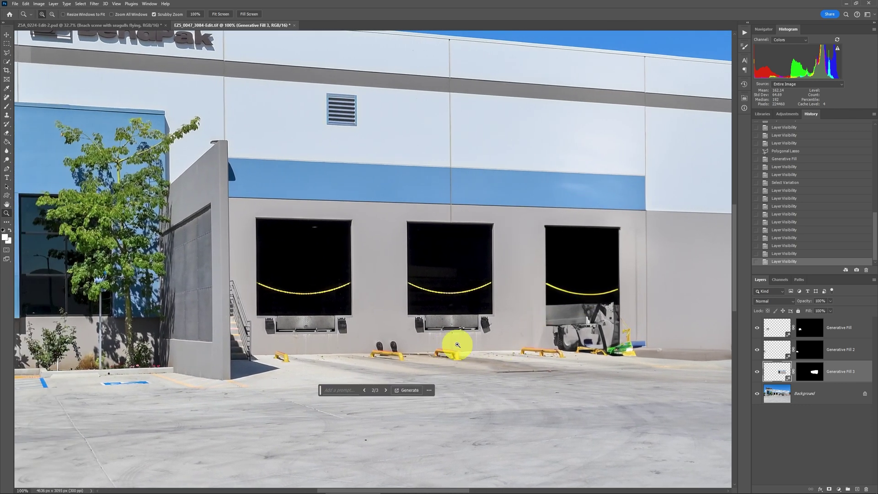
{"action": "left_click_drag", "start_coordinate": [630, 323], "coordinate": [564, 333]}
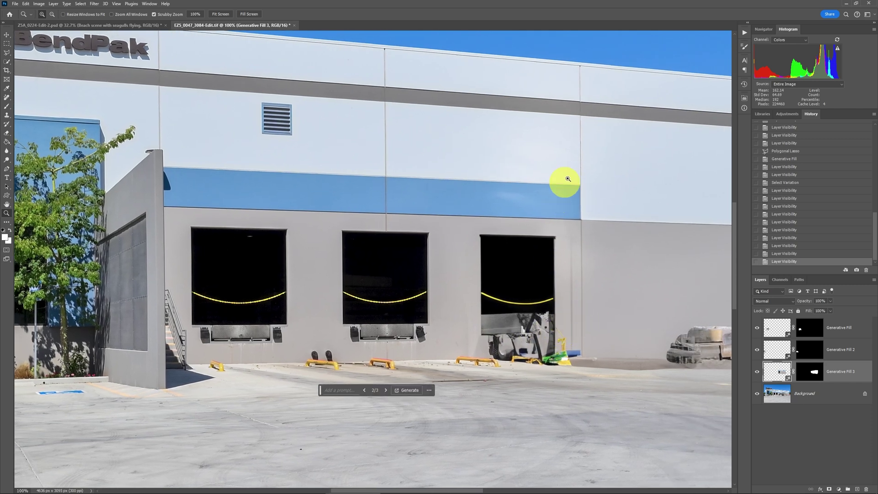
{"action": "left_click", "coordinate": [757, 393], "text": "alt"}
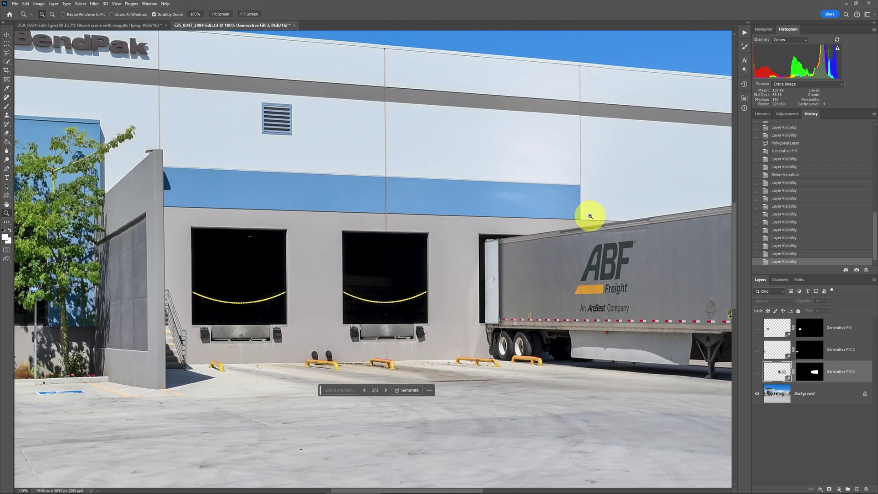
{"action": "left_click", "coordinate": [758, 395], "text": "alt"}
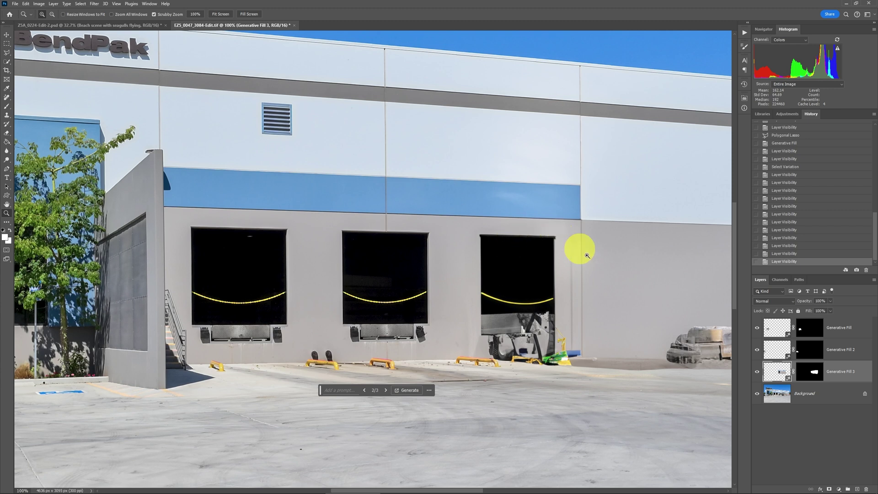
{"action": "left_click", "coordinate": [757, 393], "text": "alt"}
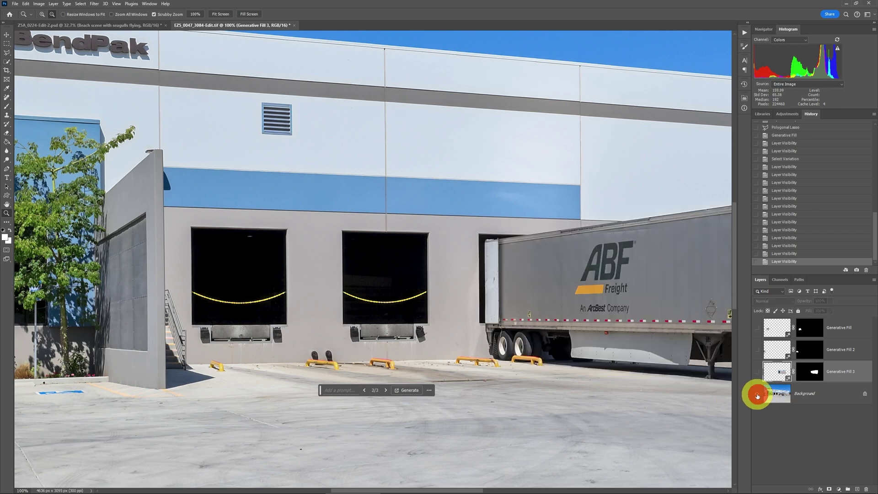
{"action": "left_click", "coordinate": [757, 394], "text": "alt"}
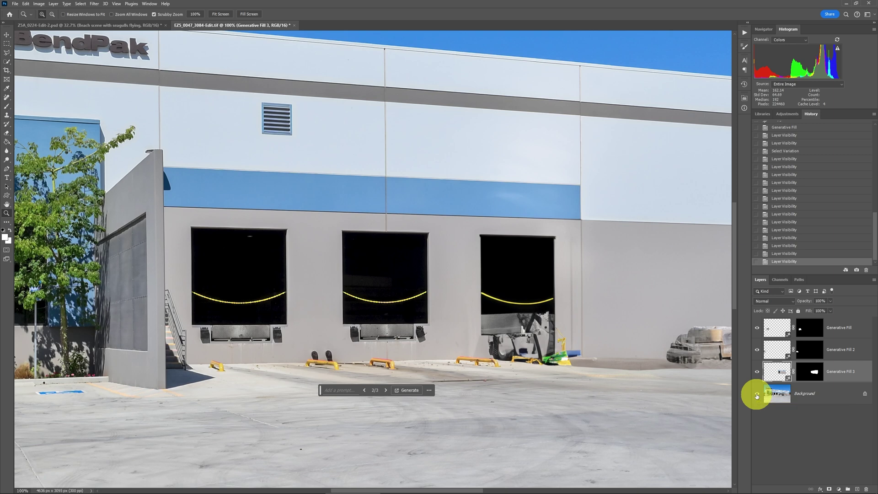
{"action": "key", "text": "ctrl+0"}
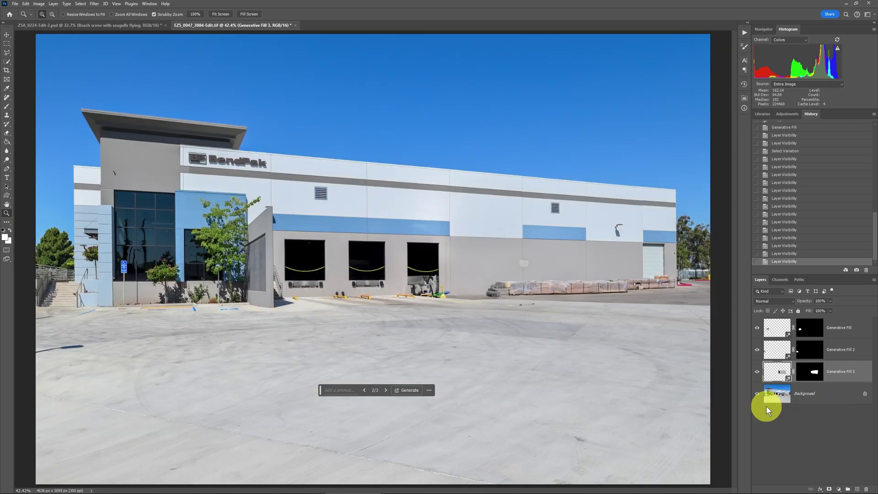